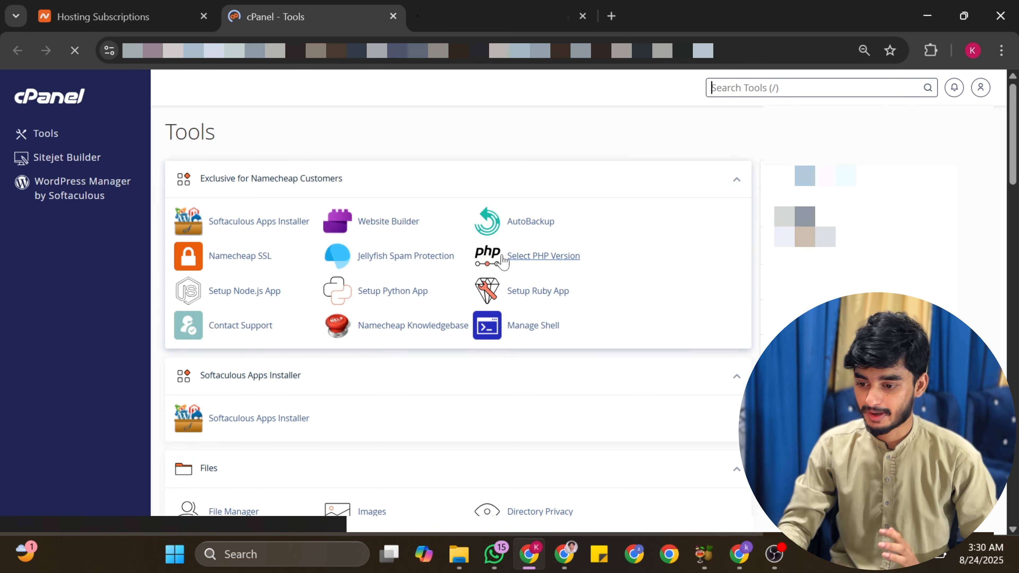
Open File Manager from the Files section of the cPanel tools.
scroll(377, 334, "down", 3)
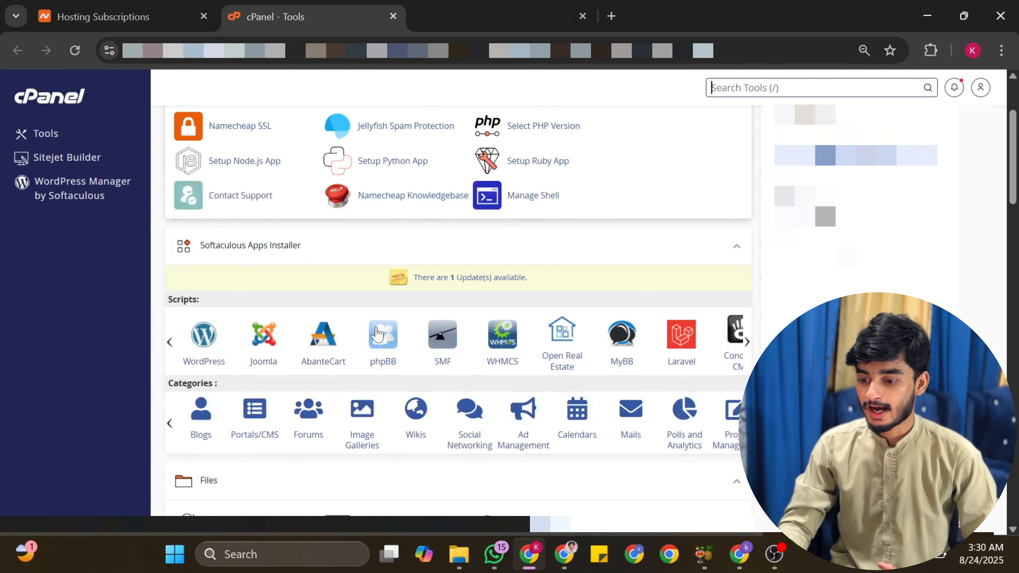
scroll(303, 361, "down", 2)
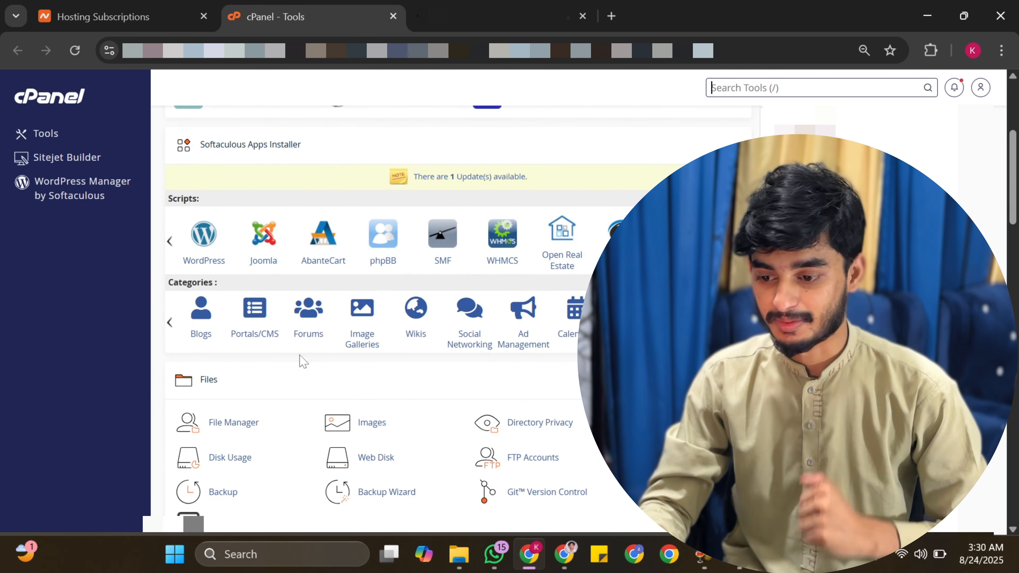
scroll(302, 361, "down", 2)
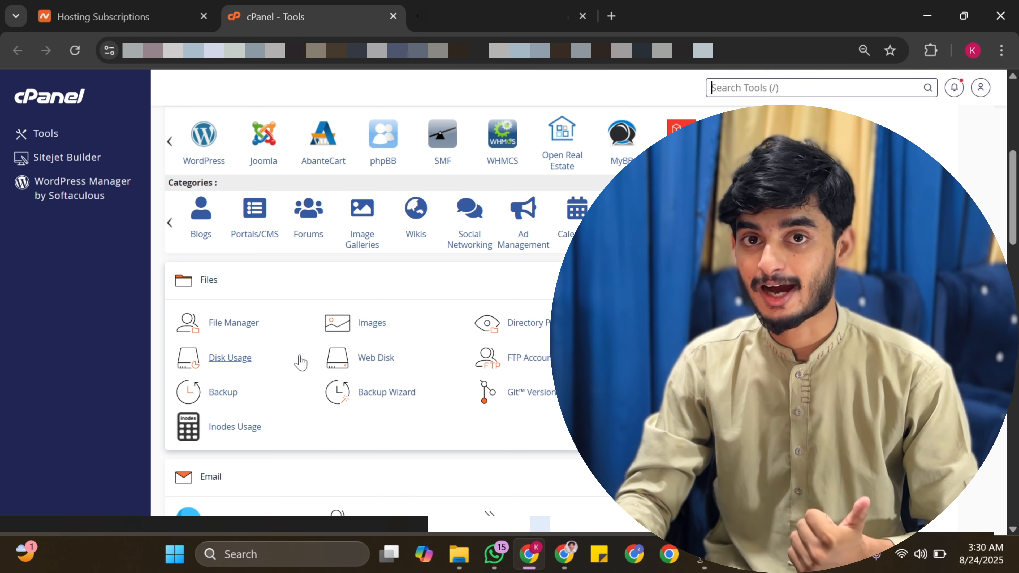
key("slash")
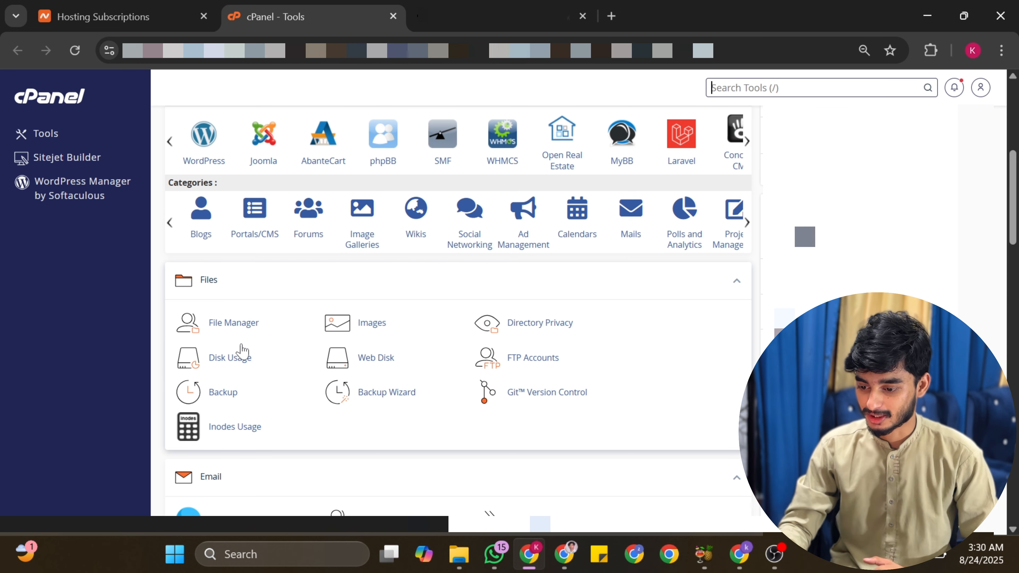
scroll(255, 266, "up", 5)
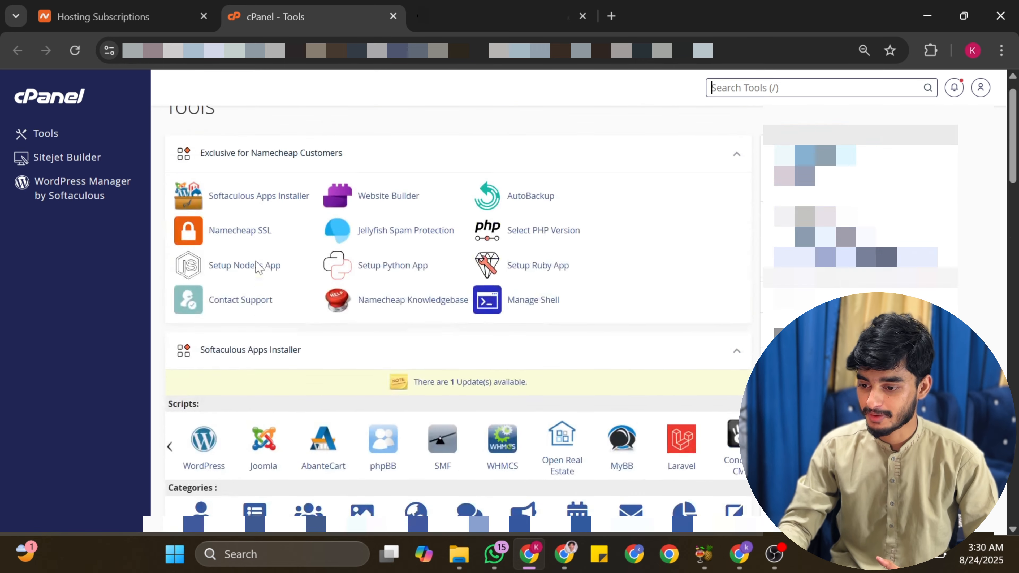
scroll(254, 266, "down", 6)
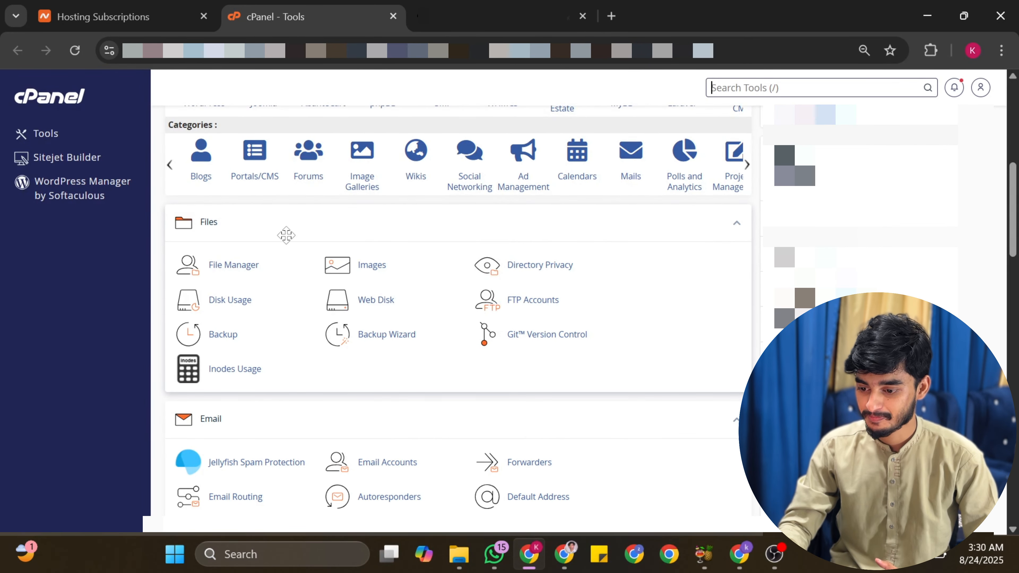
left_click(234, 266)
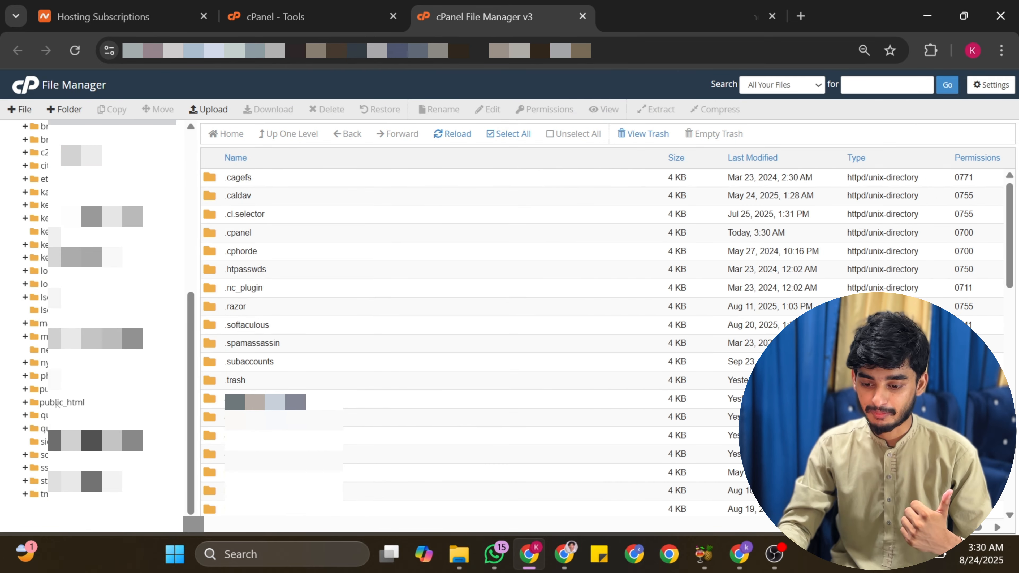
Load public_html in the folder tree, find the website's own folder by name, and open it to list its WordPress files.
left_click(57, 403)
key("ctrl+f")
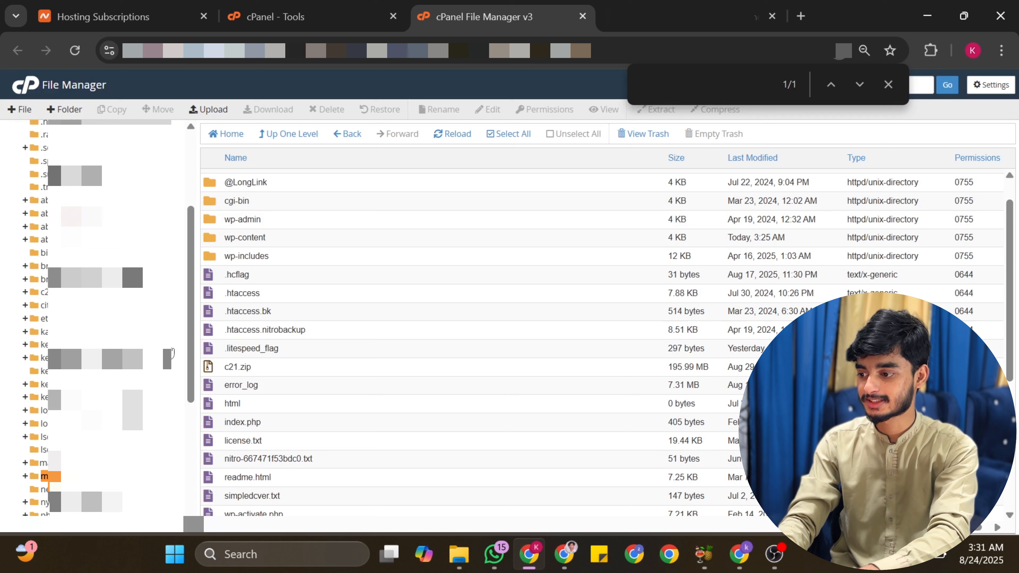
scroll(172, 352, "down", 5)
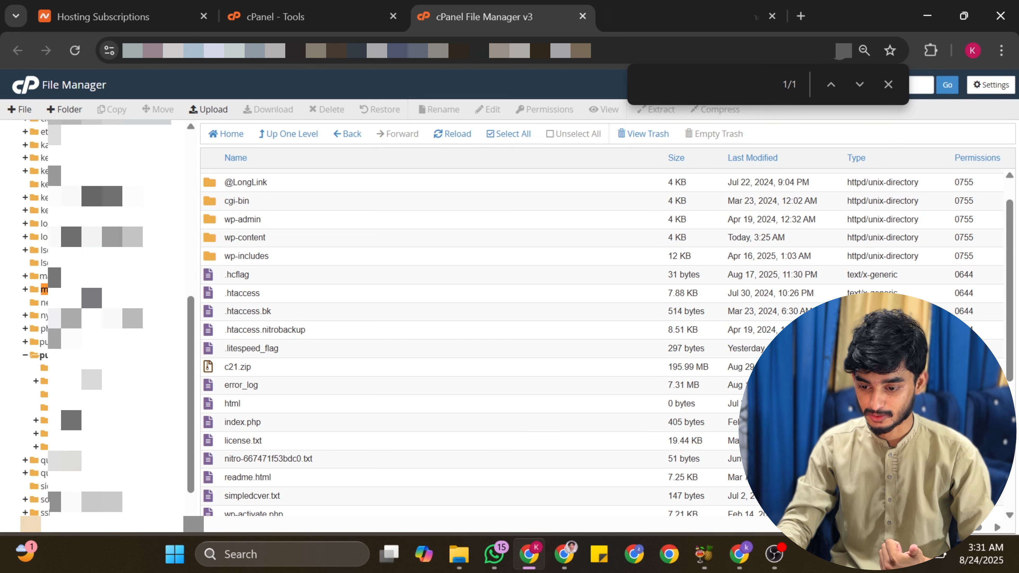
left_click(92, 289)
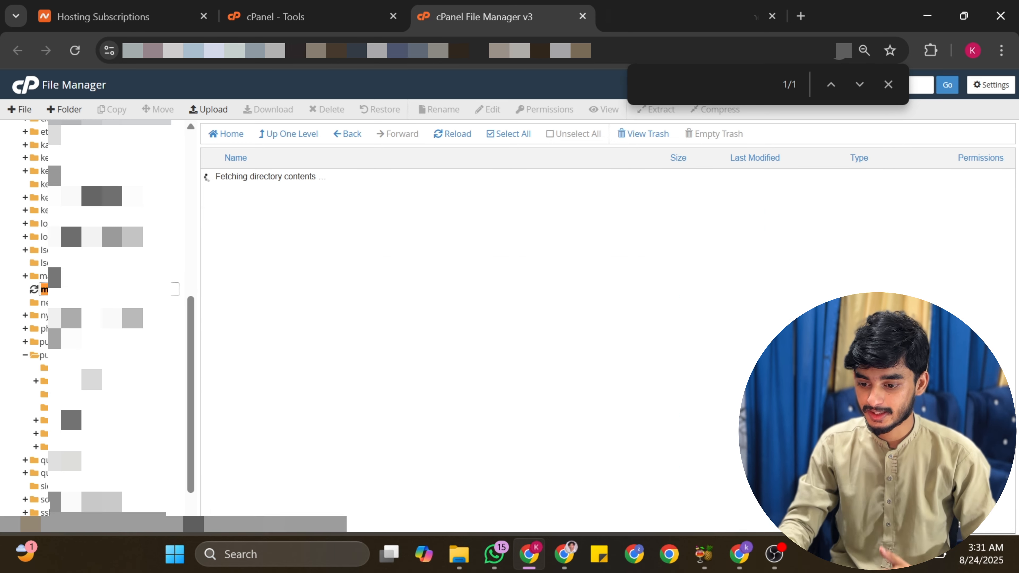
scroll(297, 265, "down", 3)
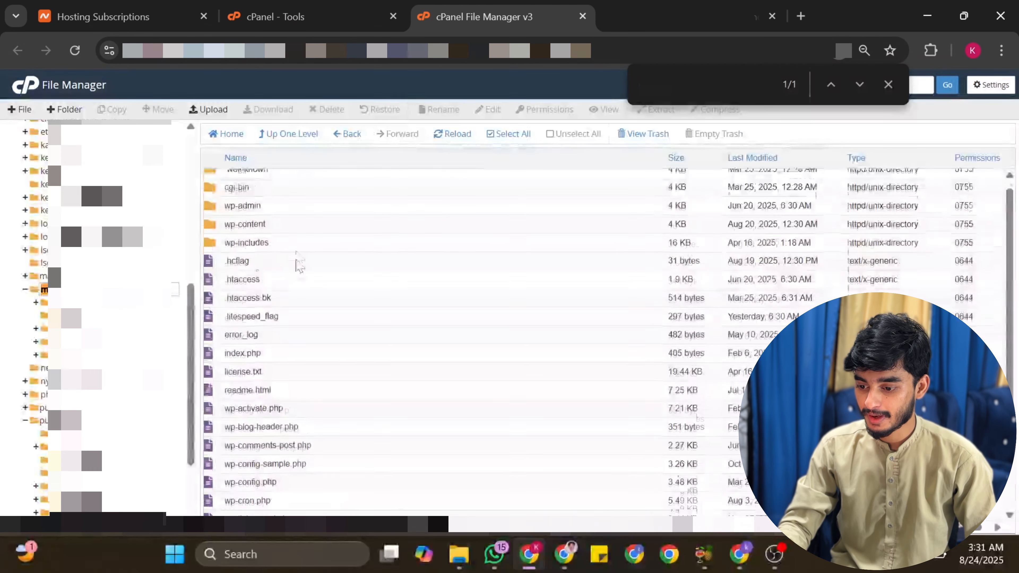
scroll(297, 265, "down", 2)
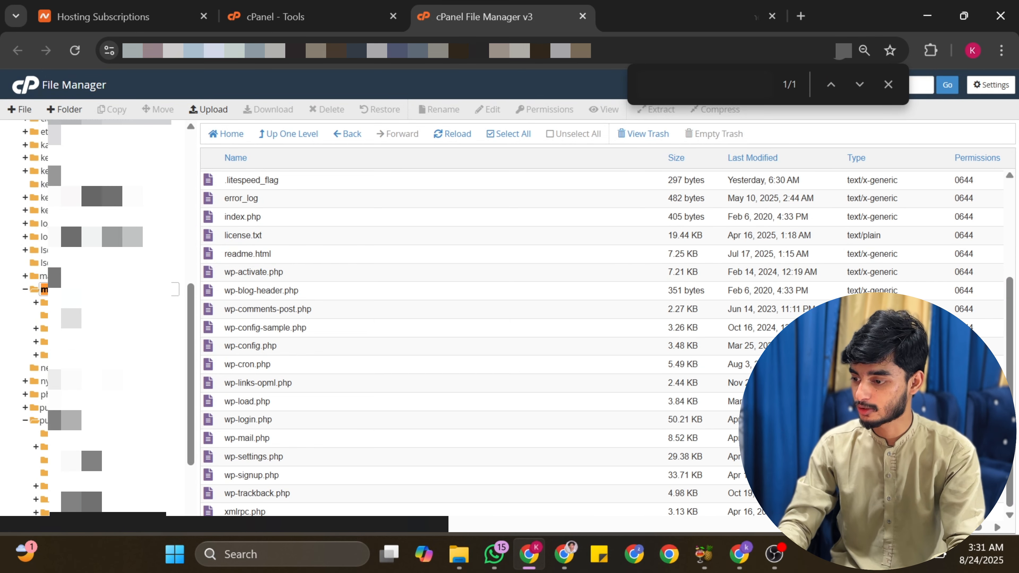
Find "config" in the file list and open wp-config.php in the code editor.
left_click(705, 84)
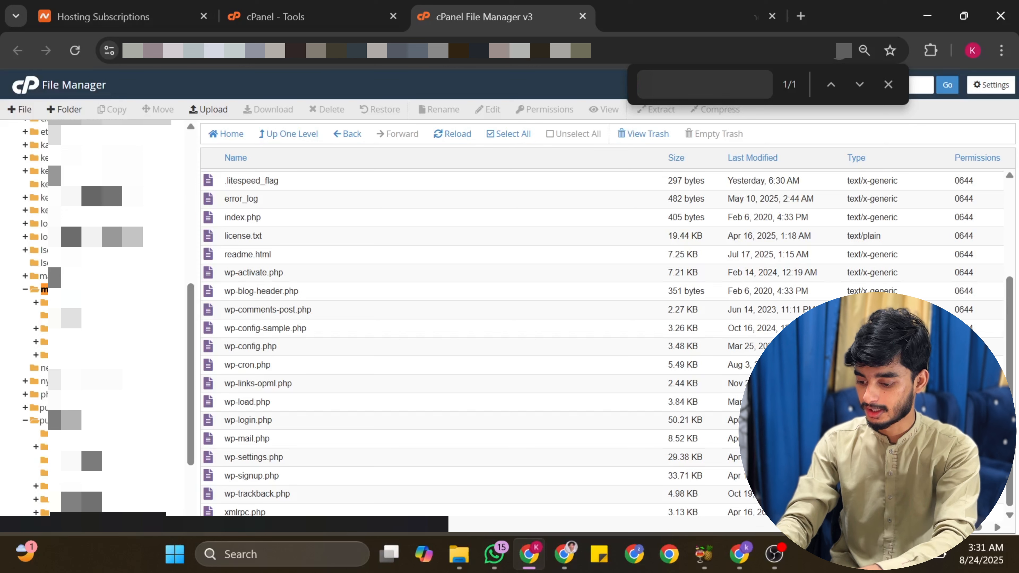
type("confid")
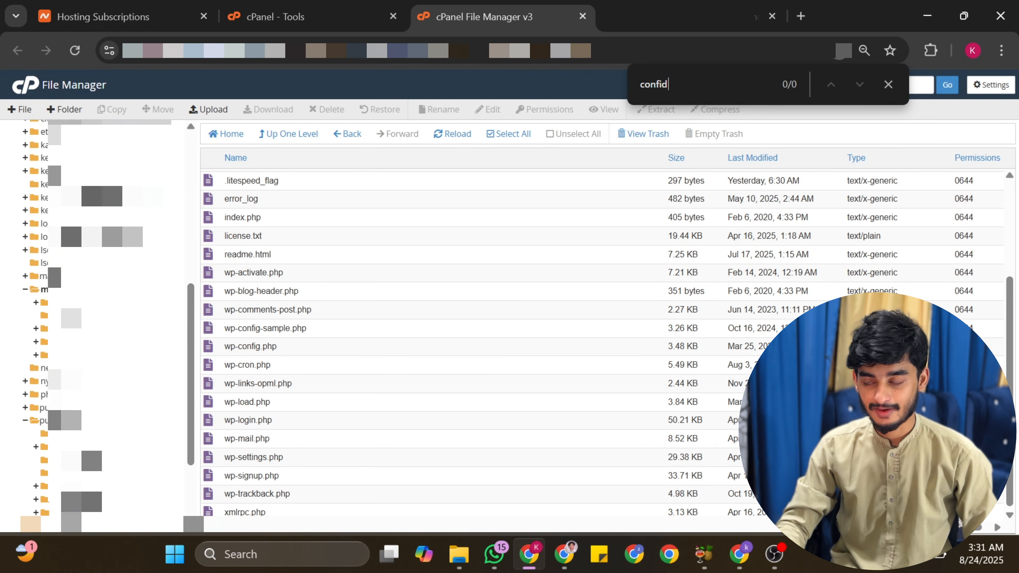
key("BackSpace")
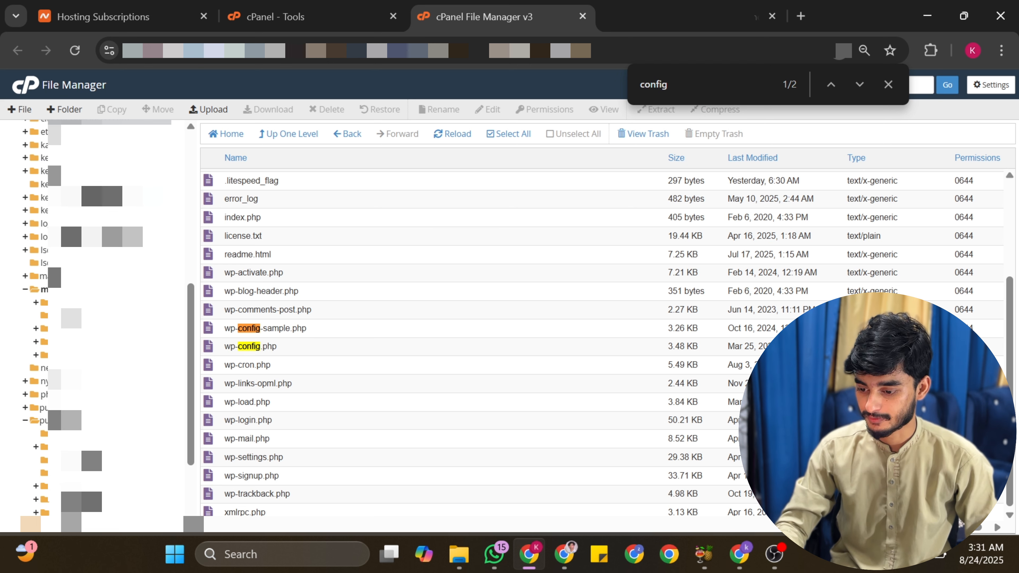
left_click(256, 346)
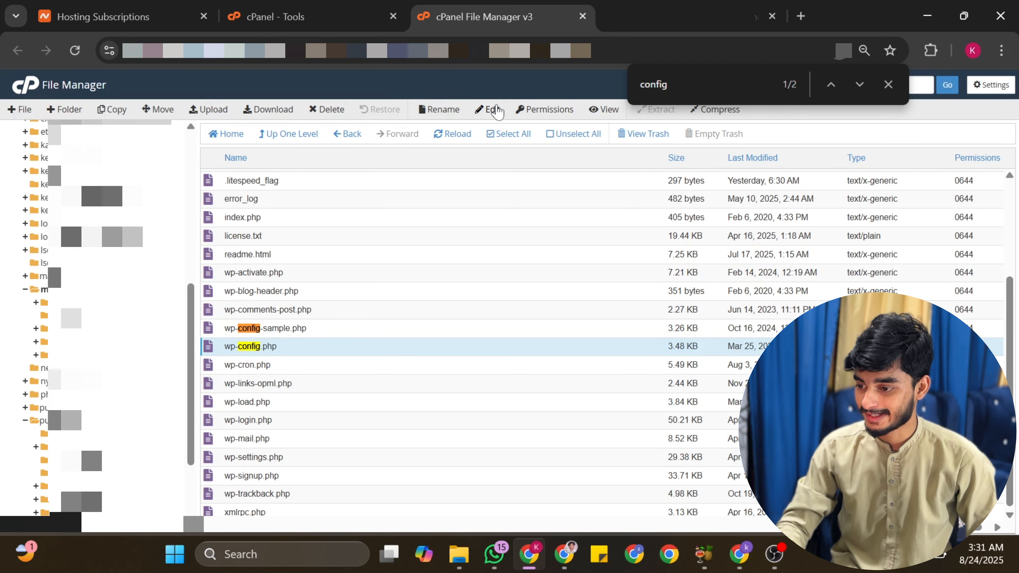
left_click(492, 113)
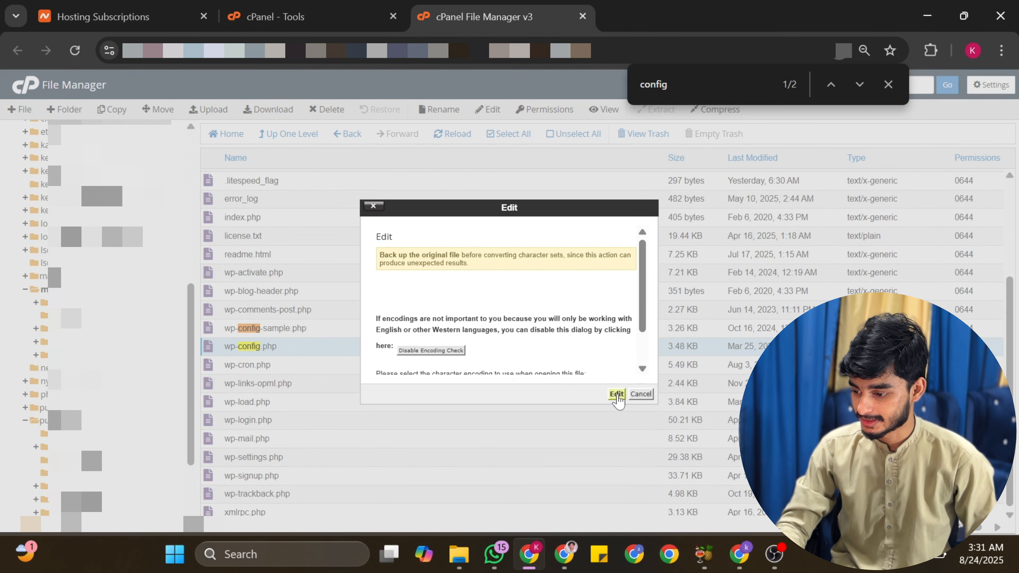
left_click(615, 395)
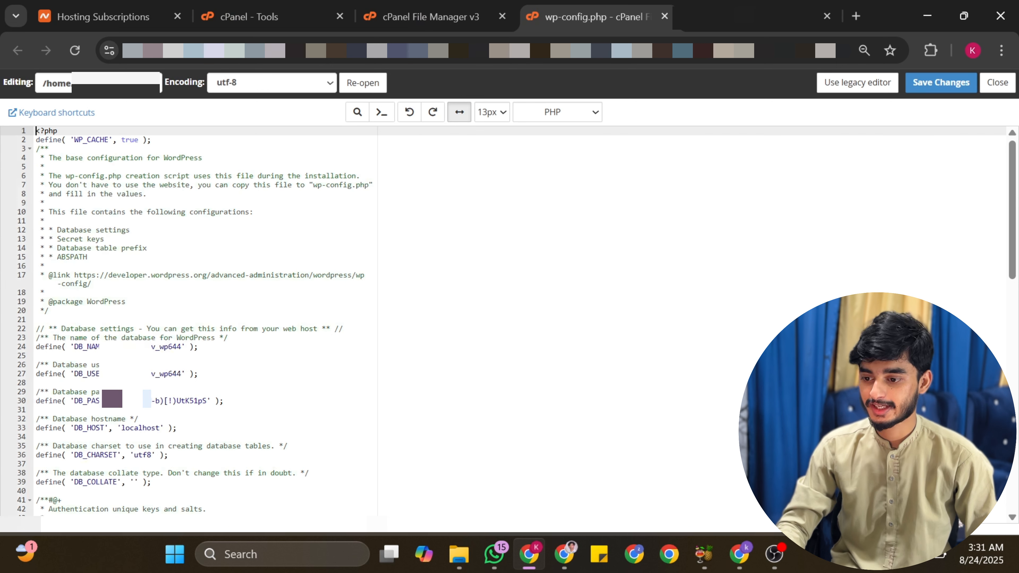
Locate the database settings in wp-config.php and copy the DB_NAME value.
scroll(200, 321, "down", 3)
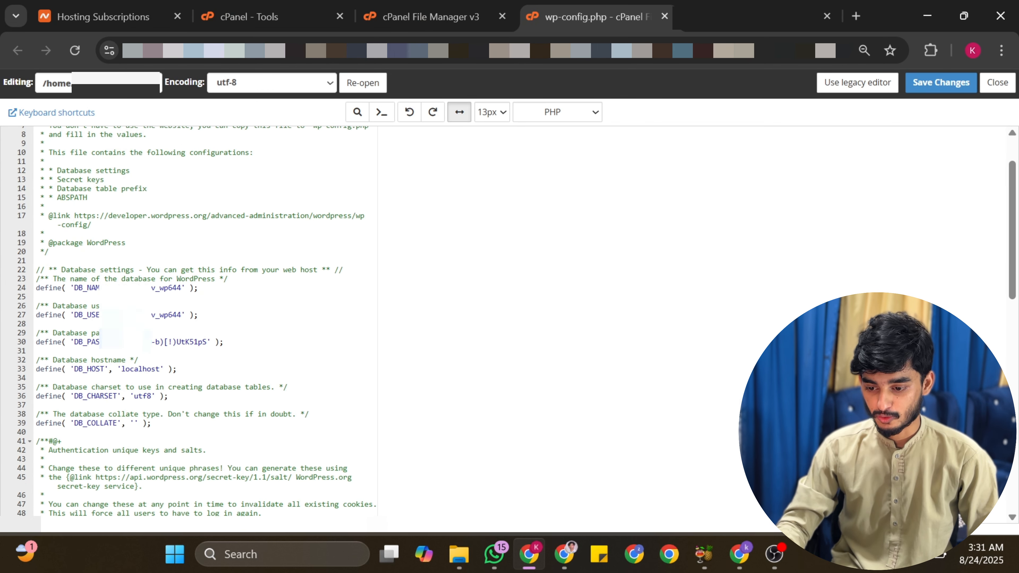
scroll(201, 321, "down", 1)
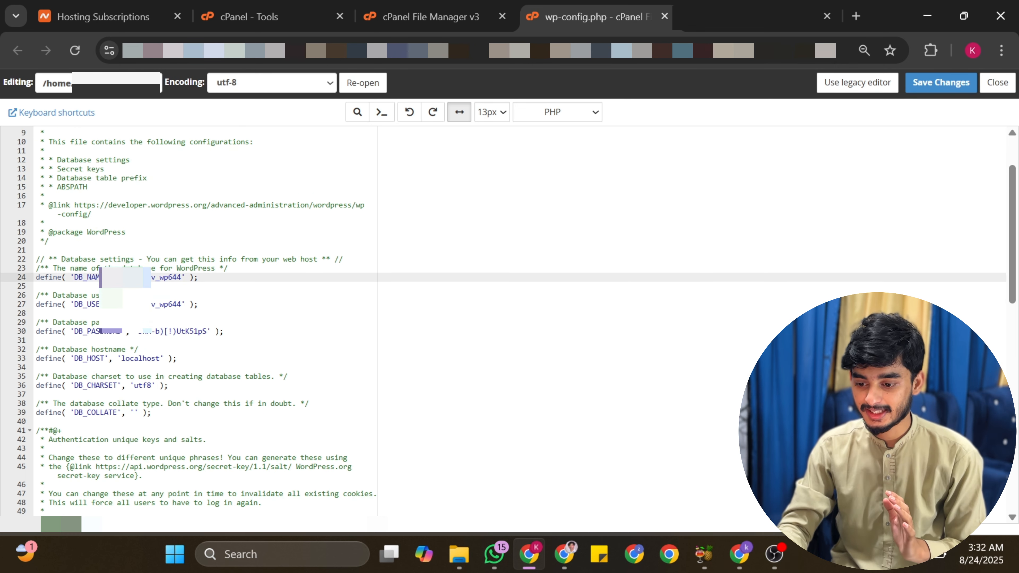
double_click(169, 277)
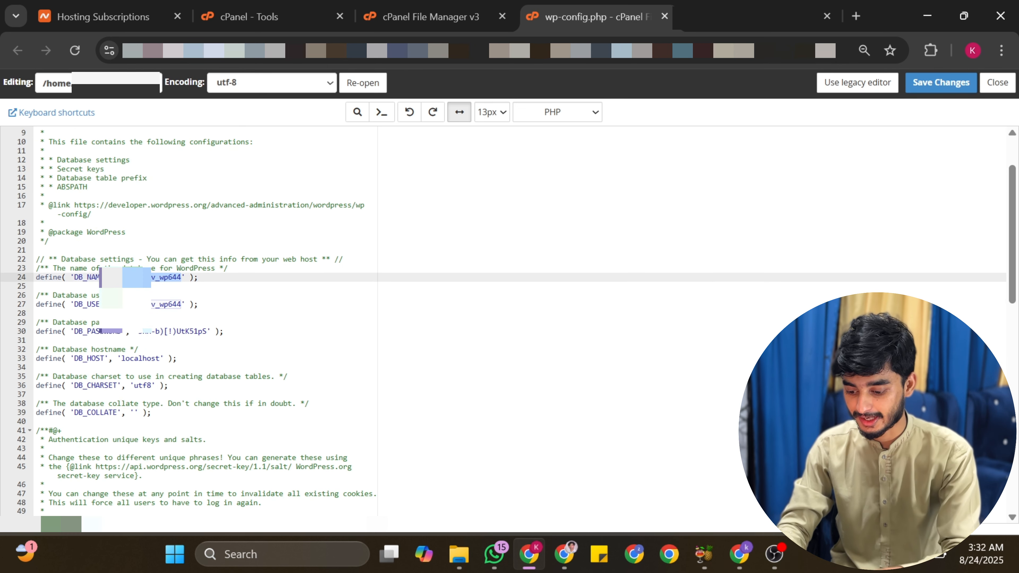
Return to the cPanel tools and open phpMyAdmin from the Databases section.
left_click(420, 14)
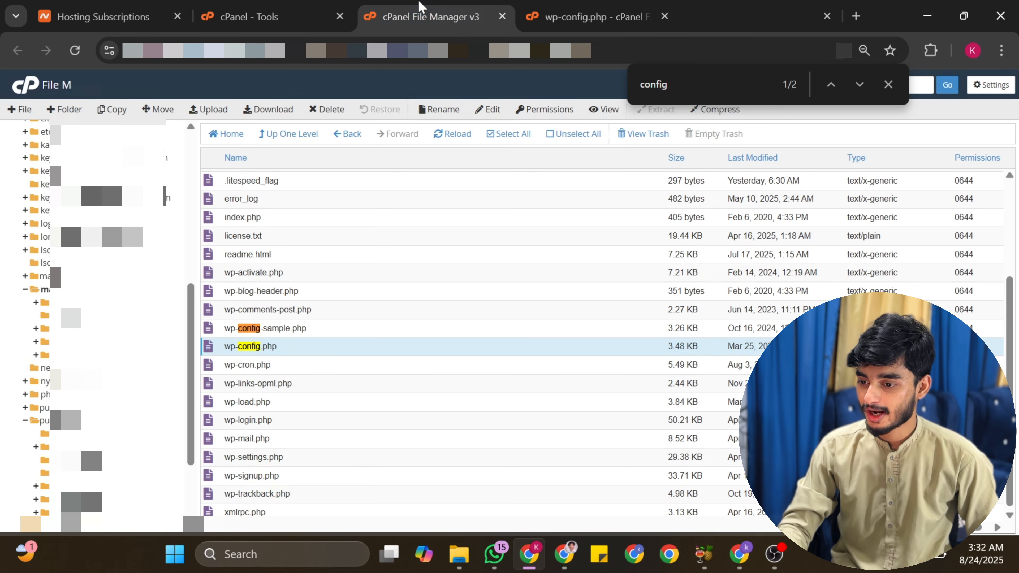
left_click(296, 14)
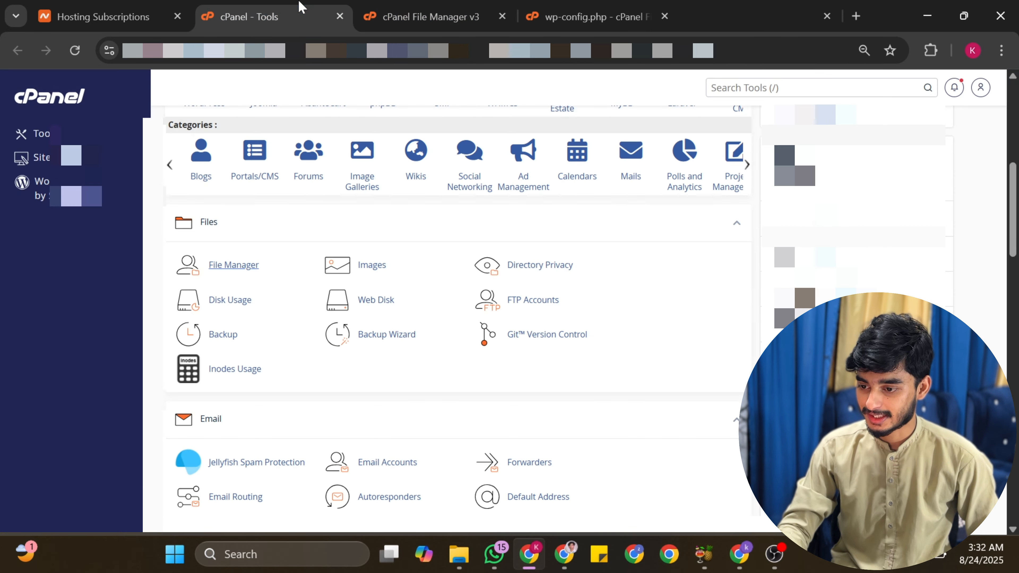
scroll(296, 314, "down", 10)
middle_click(297, 308)
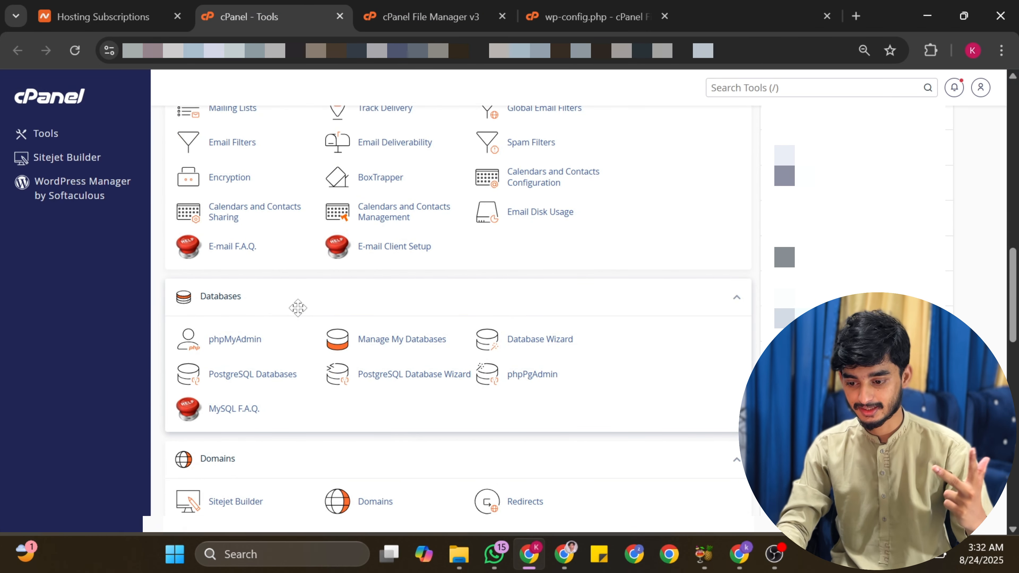
left_click(238, 342)
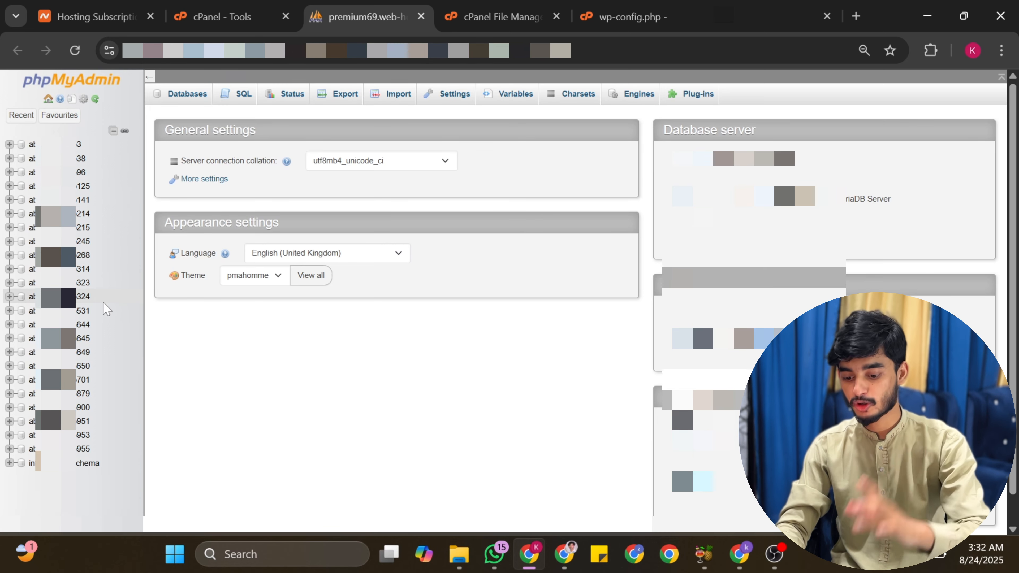
Find the database matching the copied DB_NAME value and open its table structure.
key("ctrl+f")
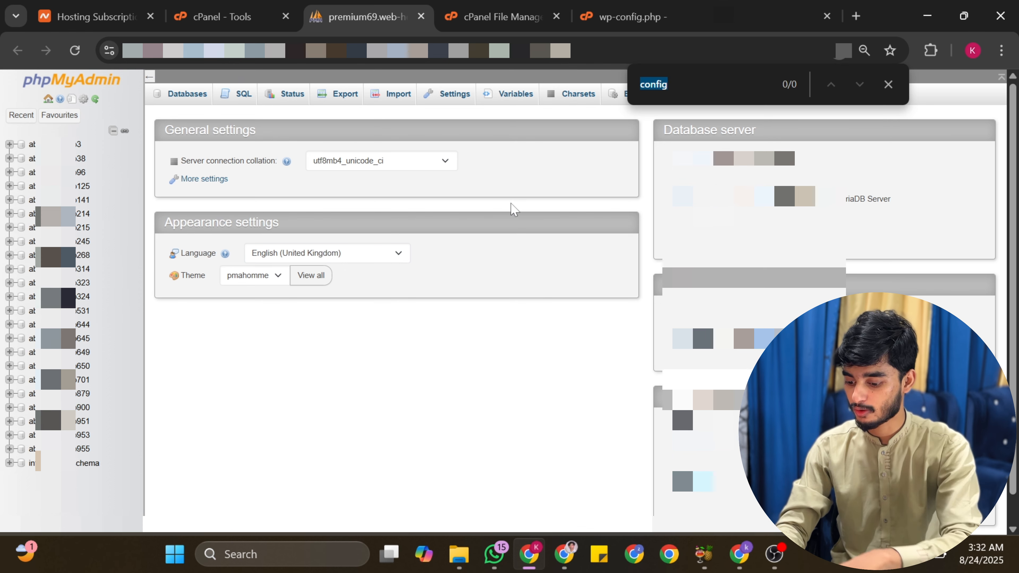
key("ctrl+v")
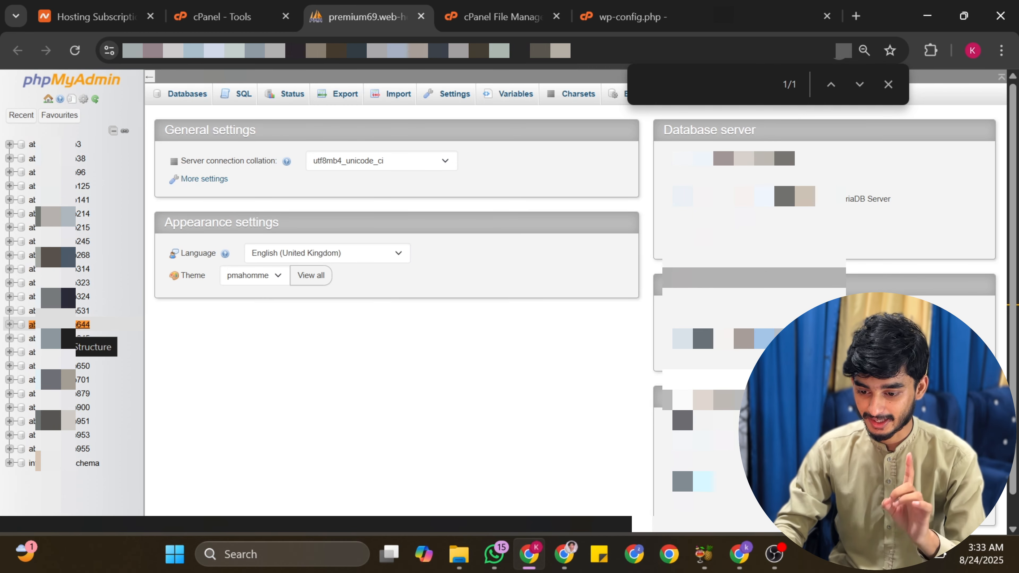
left_click(83, 325)
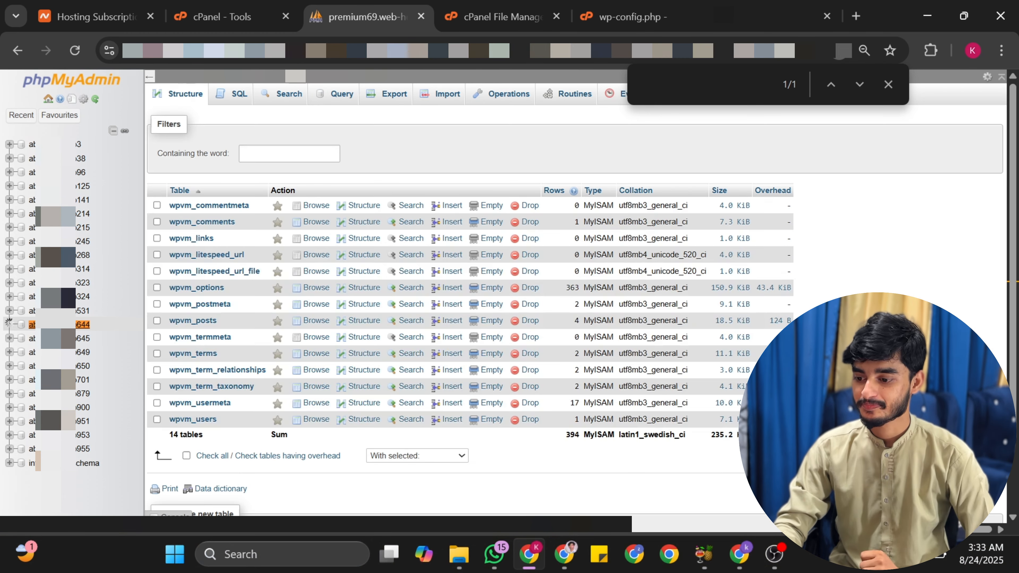
Select all tables in the database, request Drop for them, and decline the DROP TABLE query.
scroll(363, 294, "down", 2)
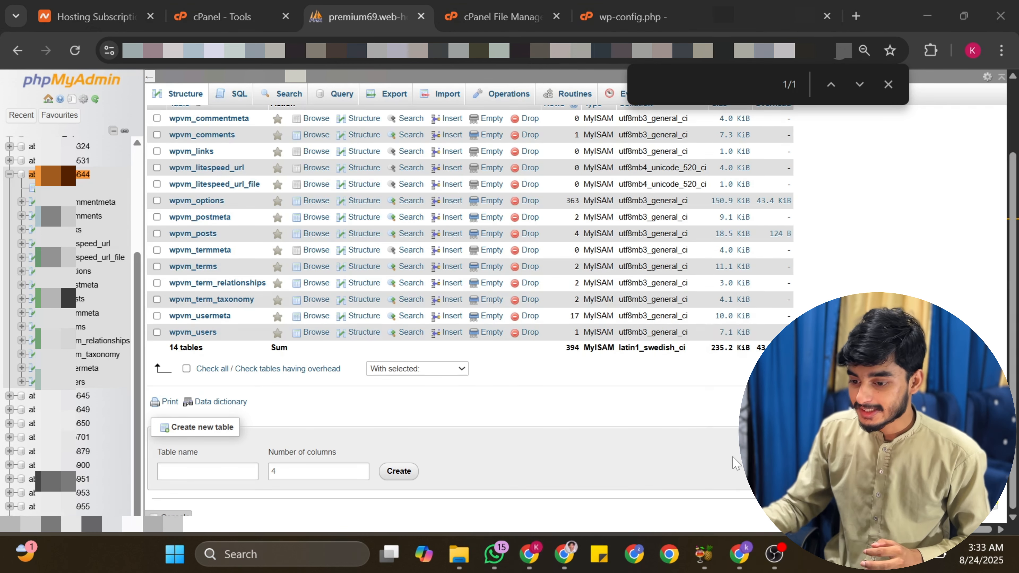
scroll(341, 289, "up", 2)
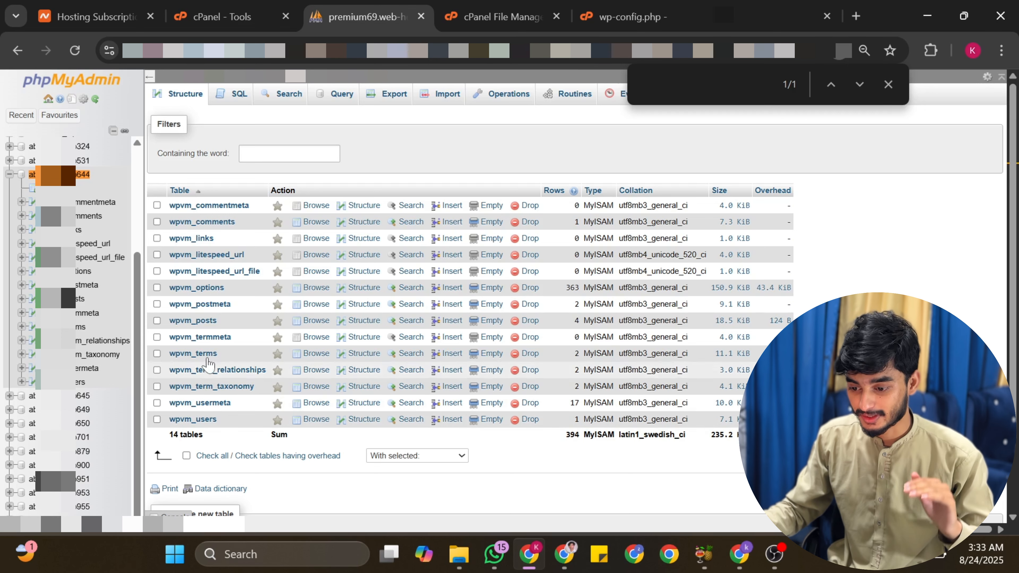
left_click(187, 456)
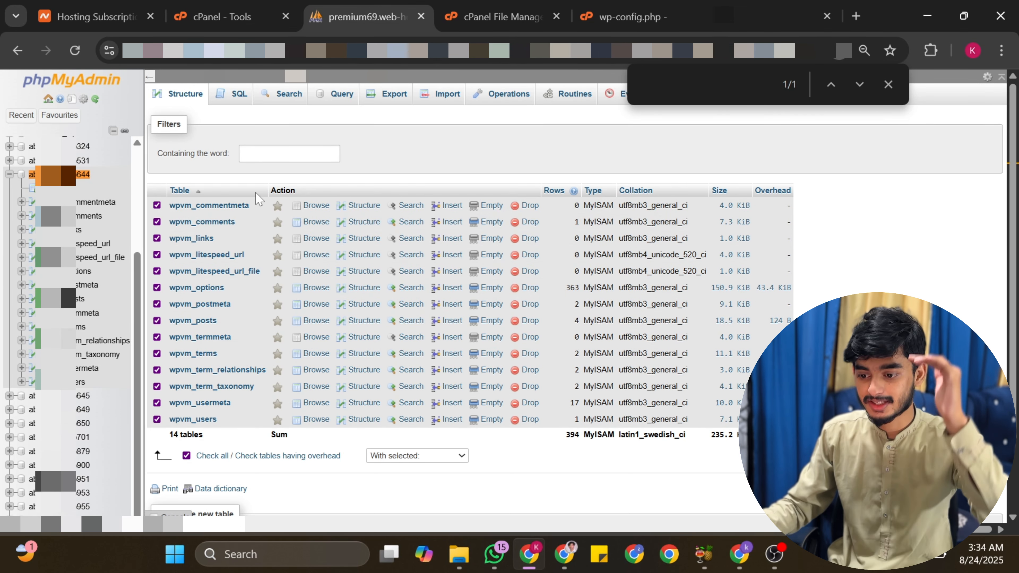
scroll(405, 377, "down", 2)
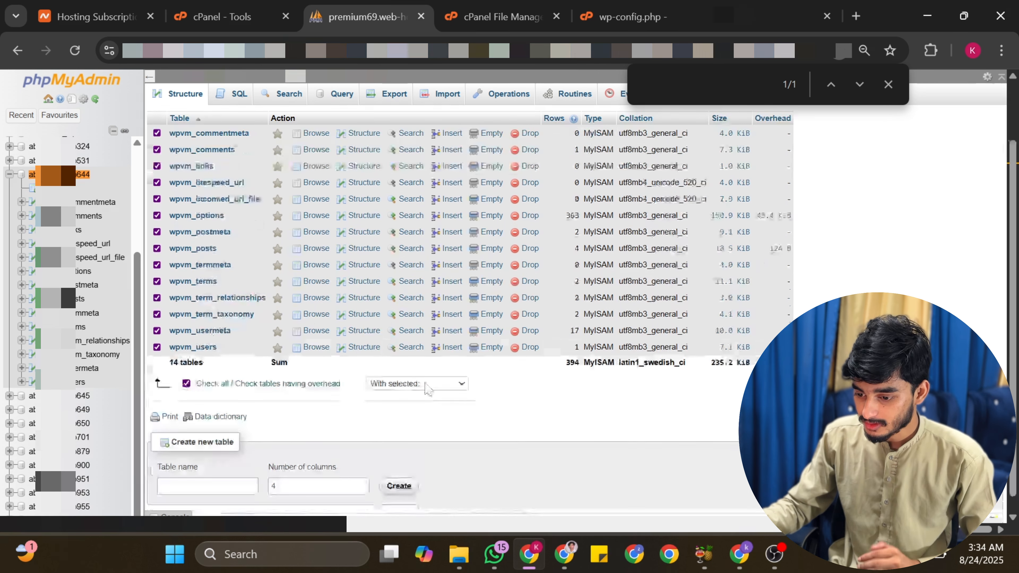
left_click(440, 370)
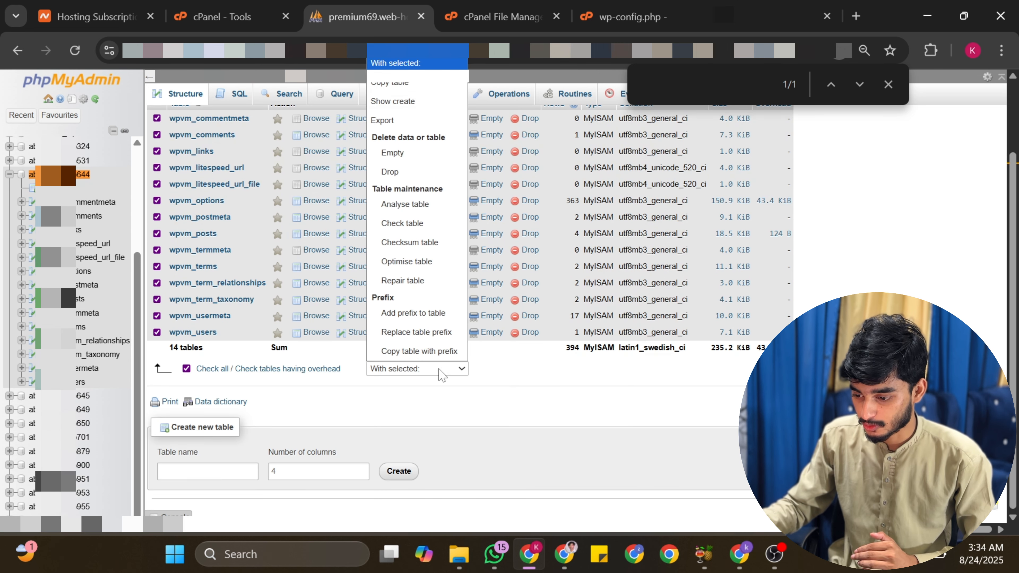
left_click(422, 173)
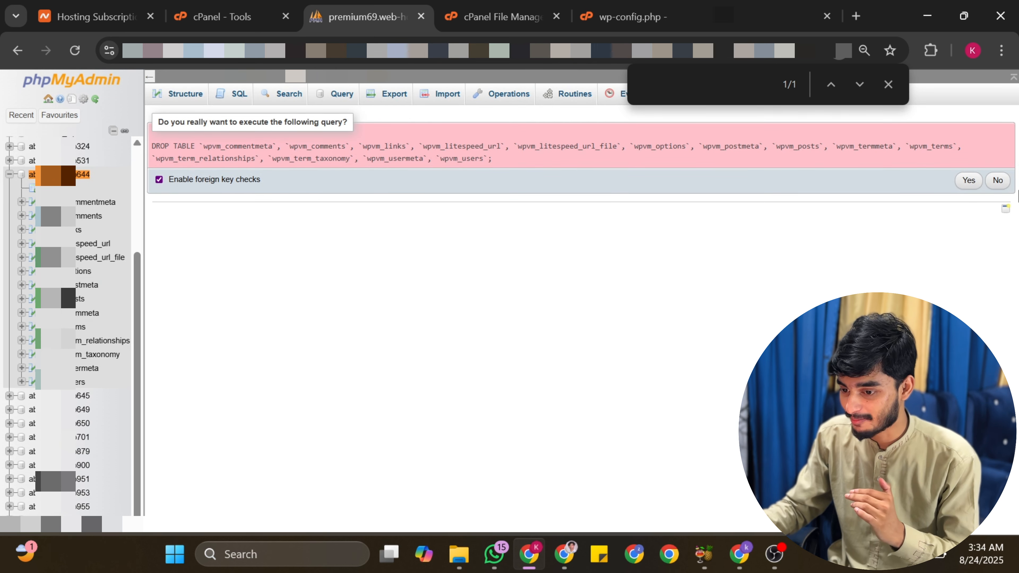
left_click(998, 181)
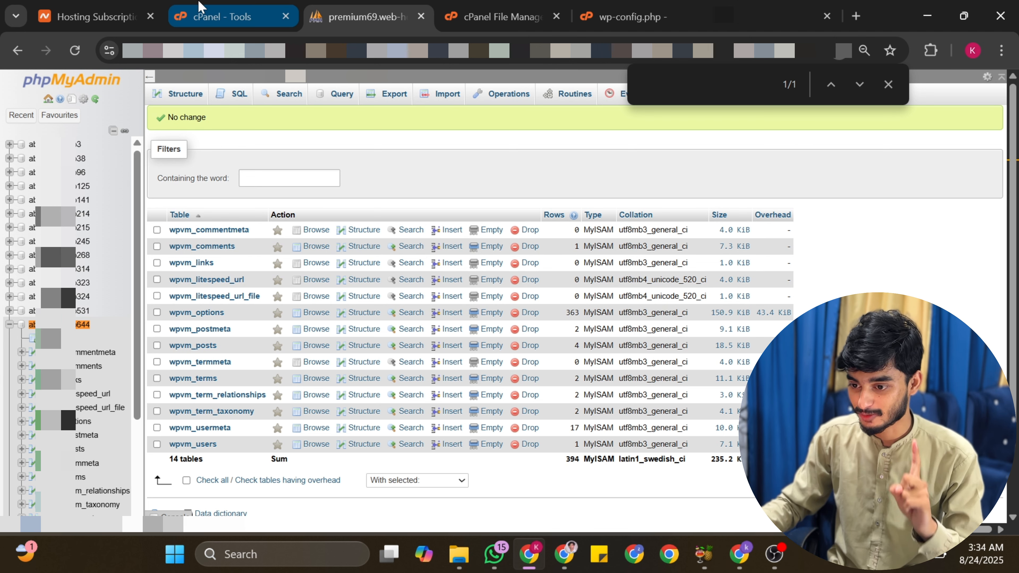
Open Manage My Databases in cPanel and find the database user entry ending in wp644.
left_click(208, 6)
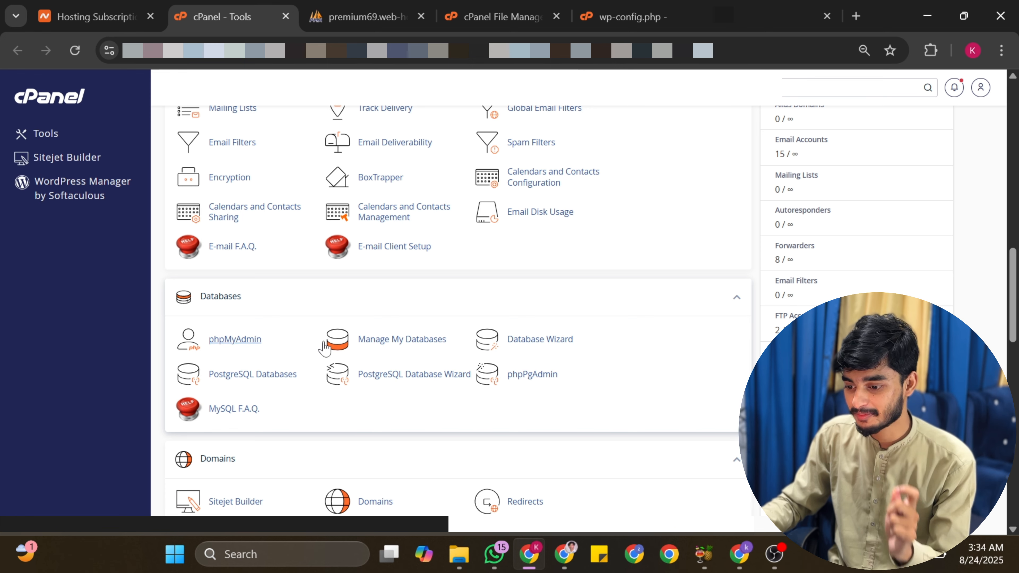
left_click(401, 341)
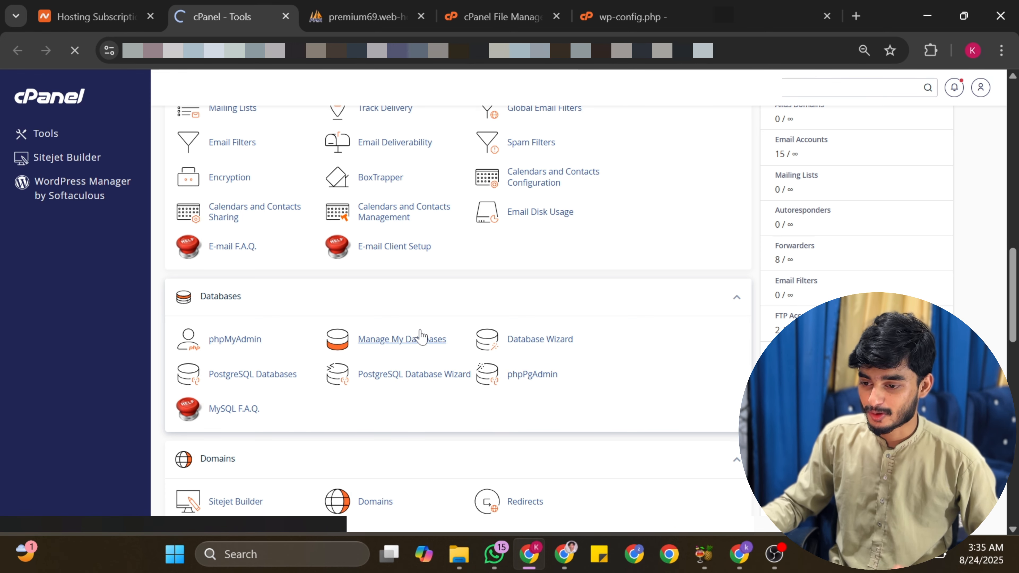
scroll(557, 301, "down", 5)
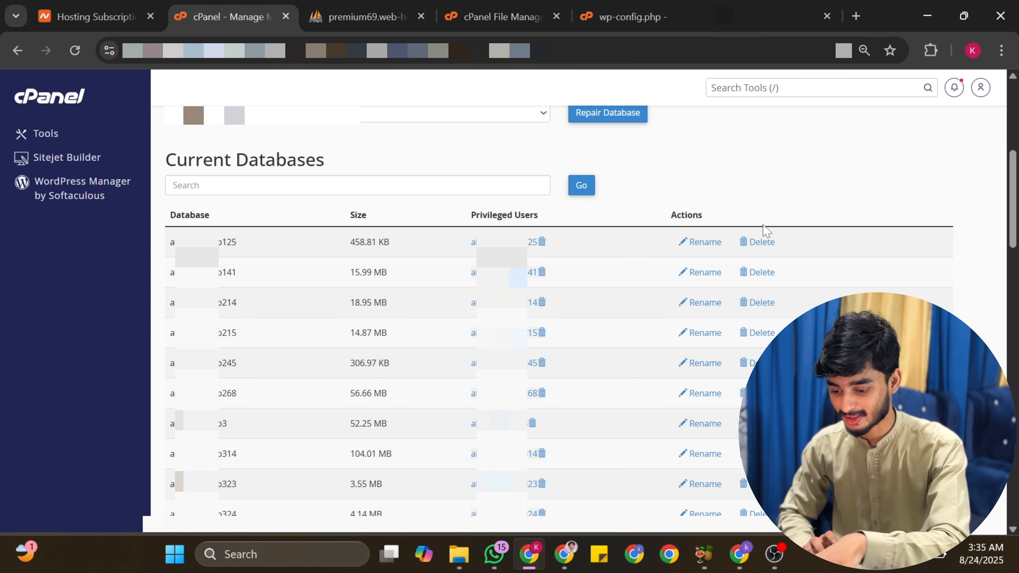
key("ctrl+f")
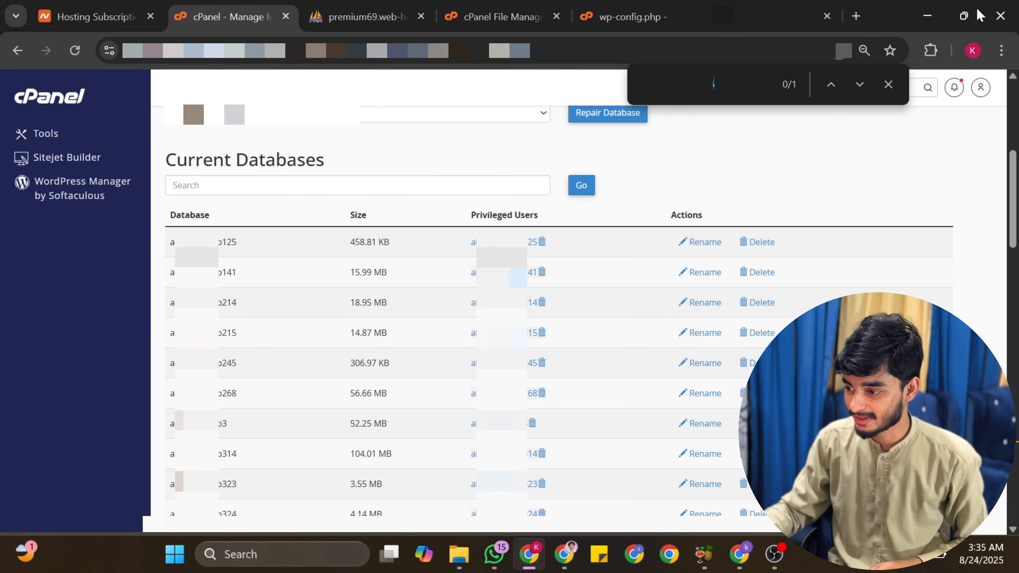
left_click(859, 85)
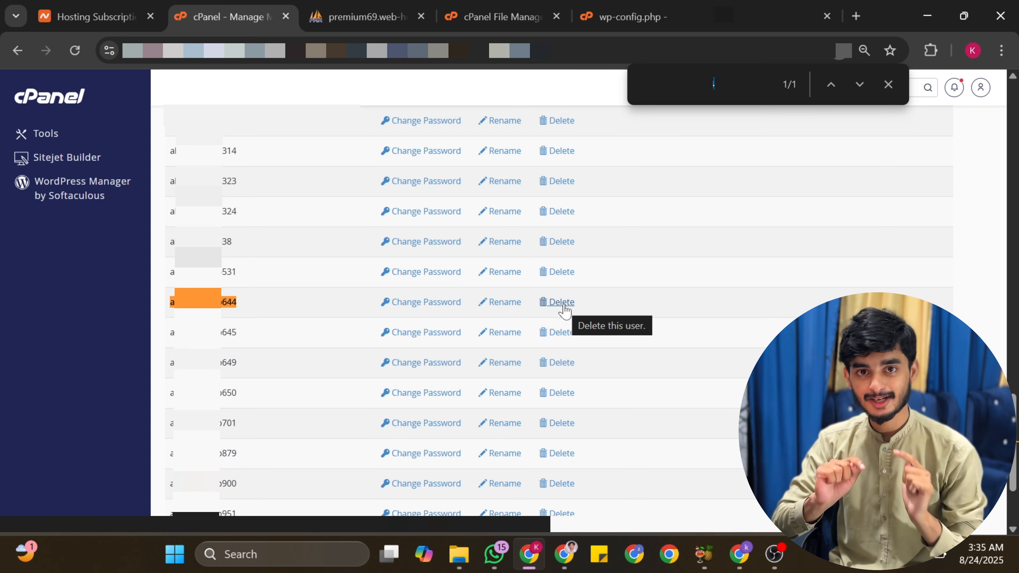
Rename the wp644 database user to wp644_D and view the website to check its database connection.
left_click(501, 304)
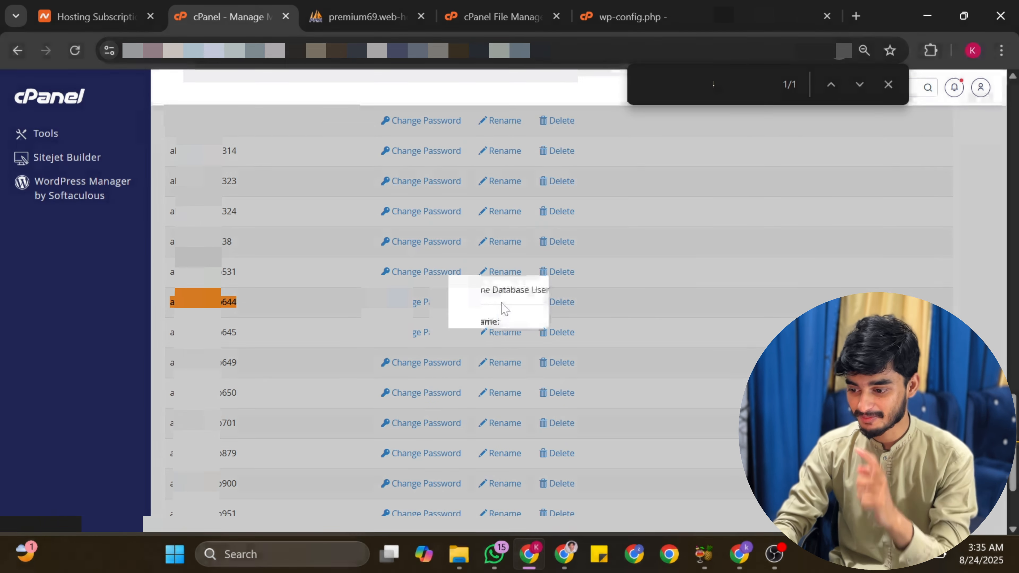
left_click(742, 15)
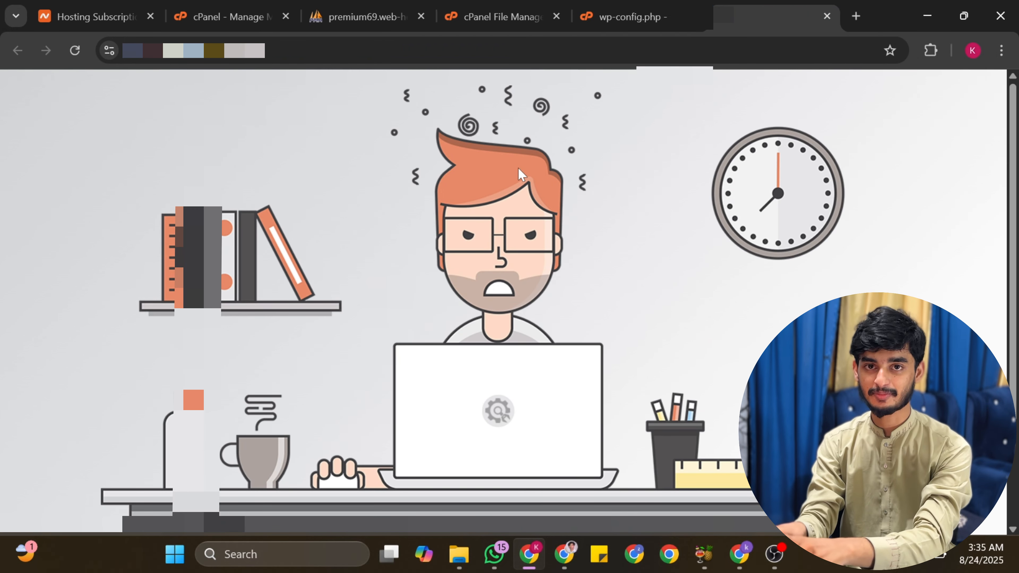
left_click(517, 14)
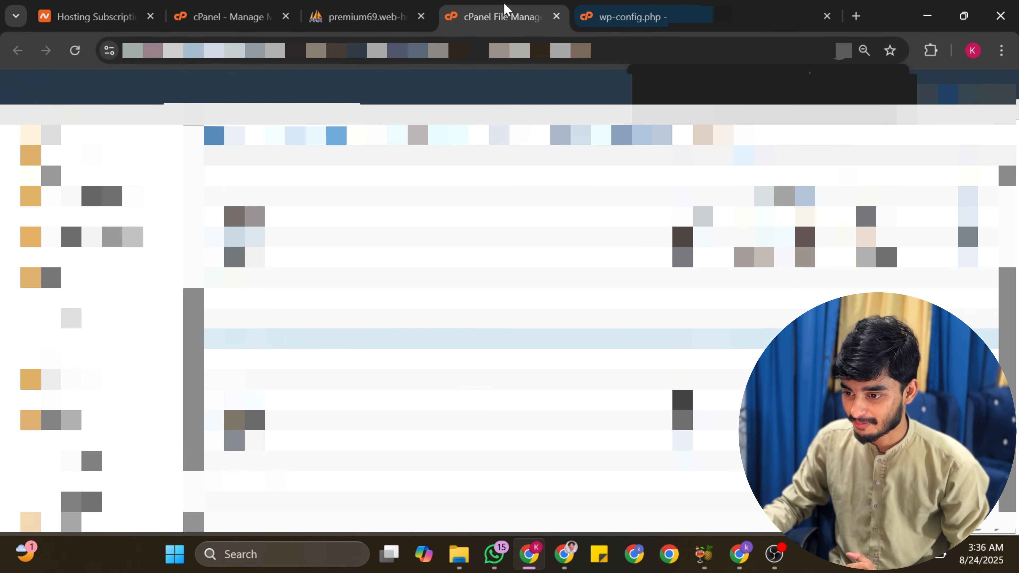
left_click(363, 11)
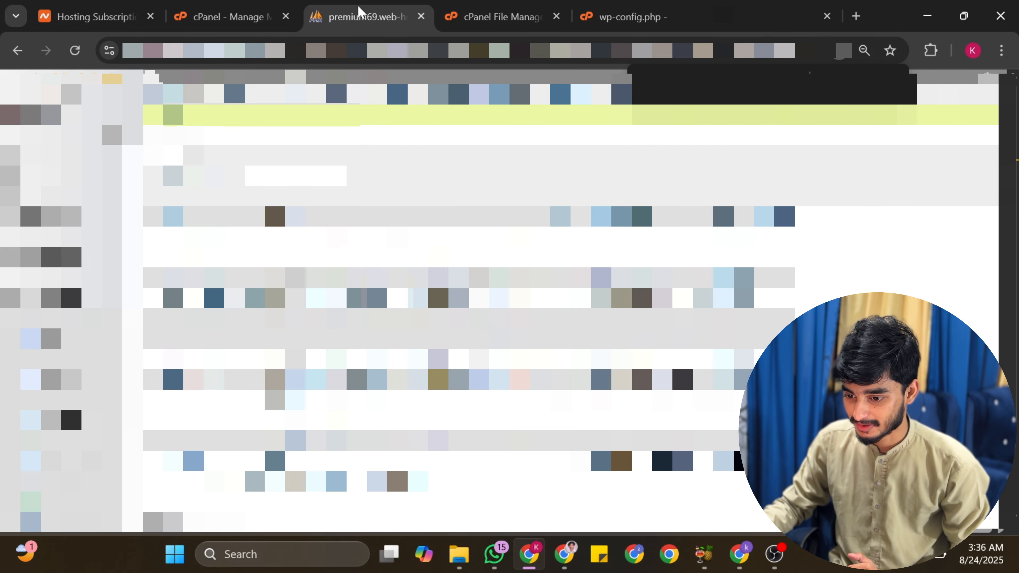
left_click(292, 7)
type("_D")
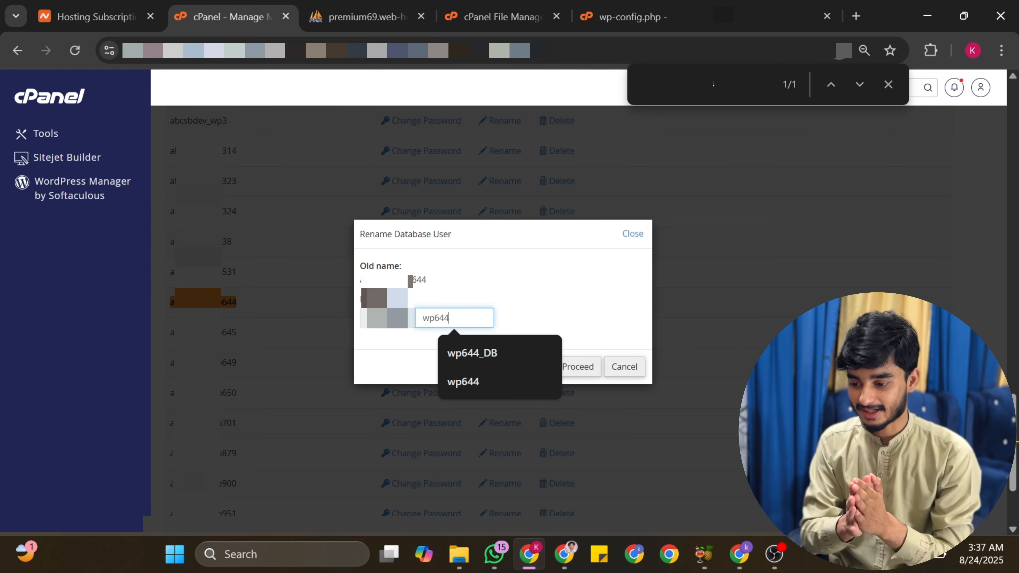
left_click(578, 367)
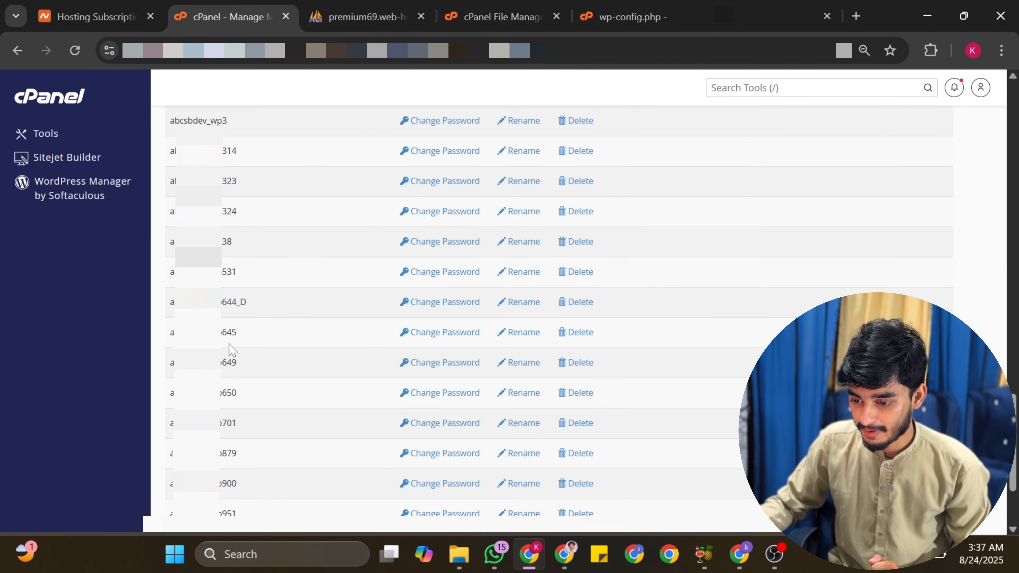
left_click_drag(246, 302, 180, 115)
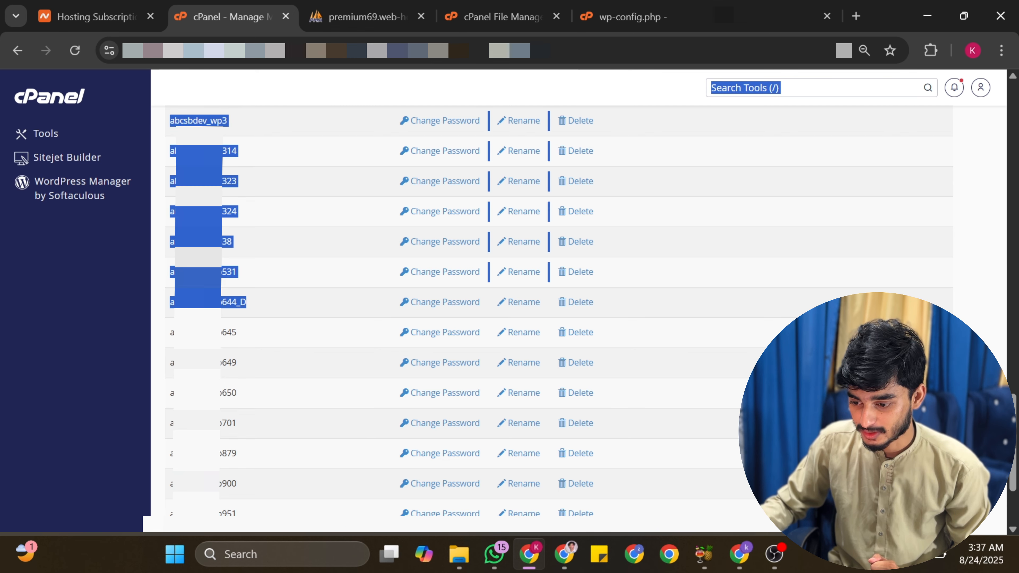
left_click(259, 309)
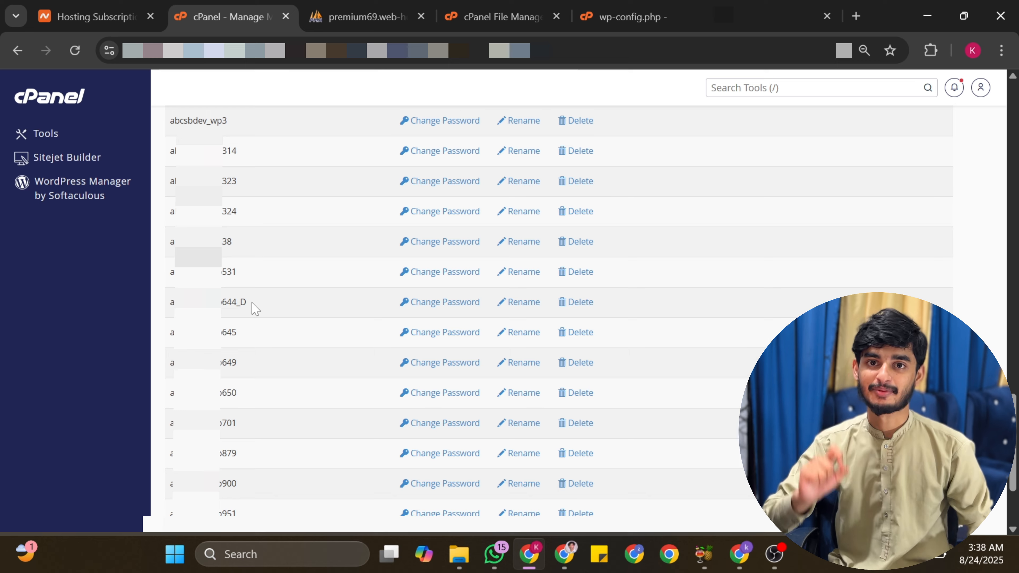
left_click(721, 7)
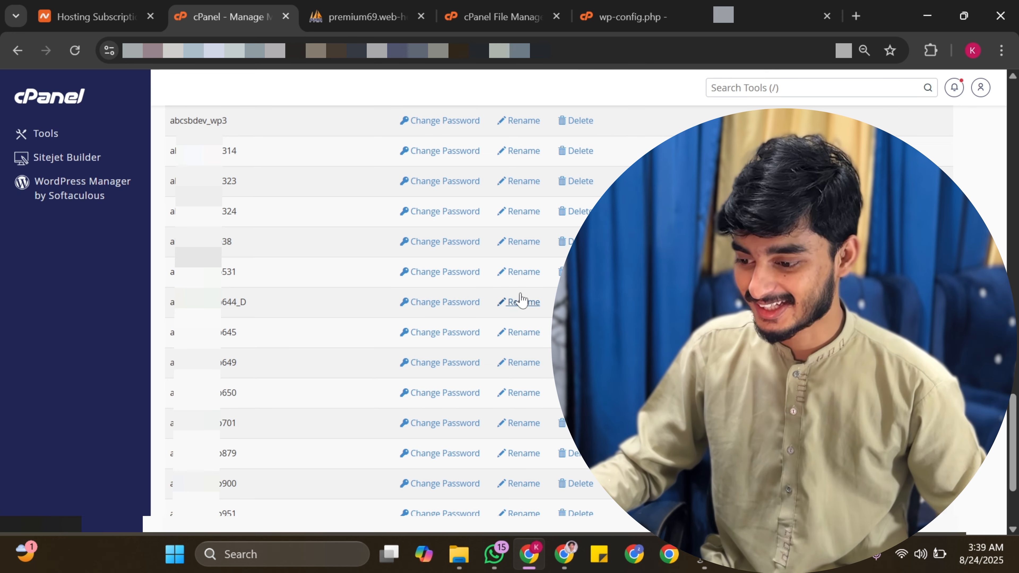
Rename the wp644_D database user back to wp644.
left_click(520, 307)
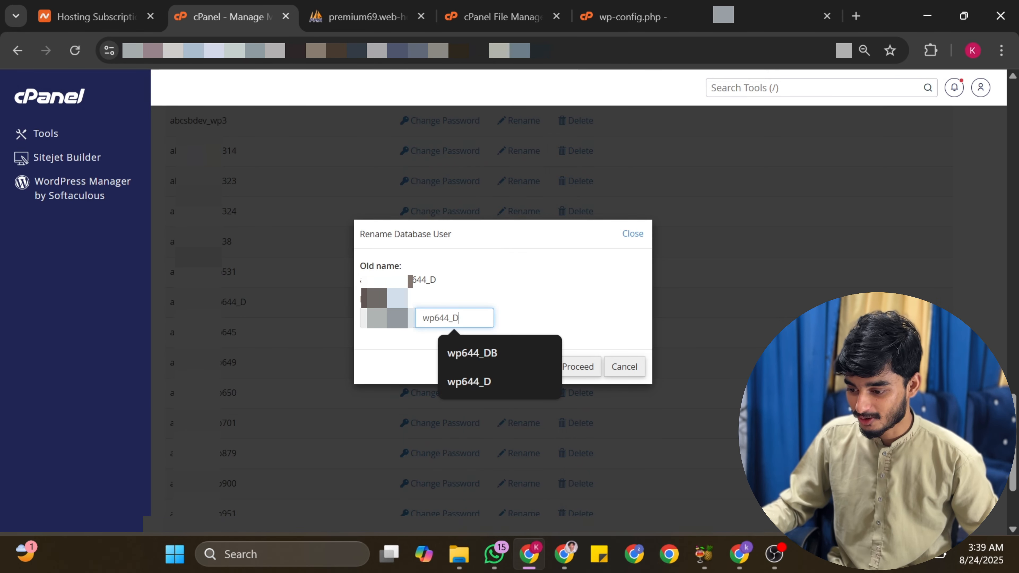
key("BackSpace")
key("BackSpace")
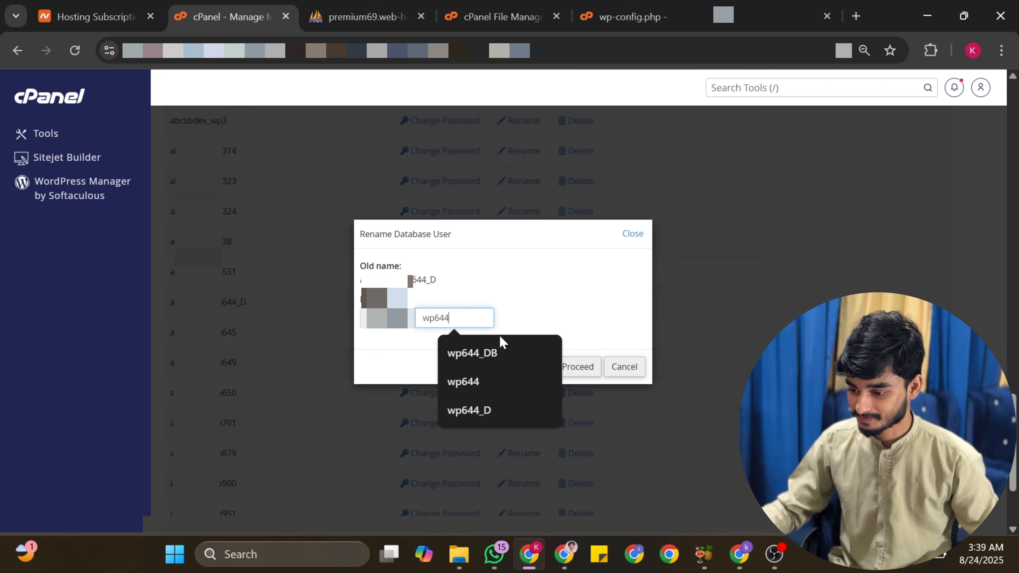
left_click(533, 292)
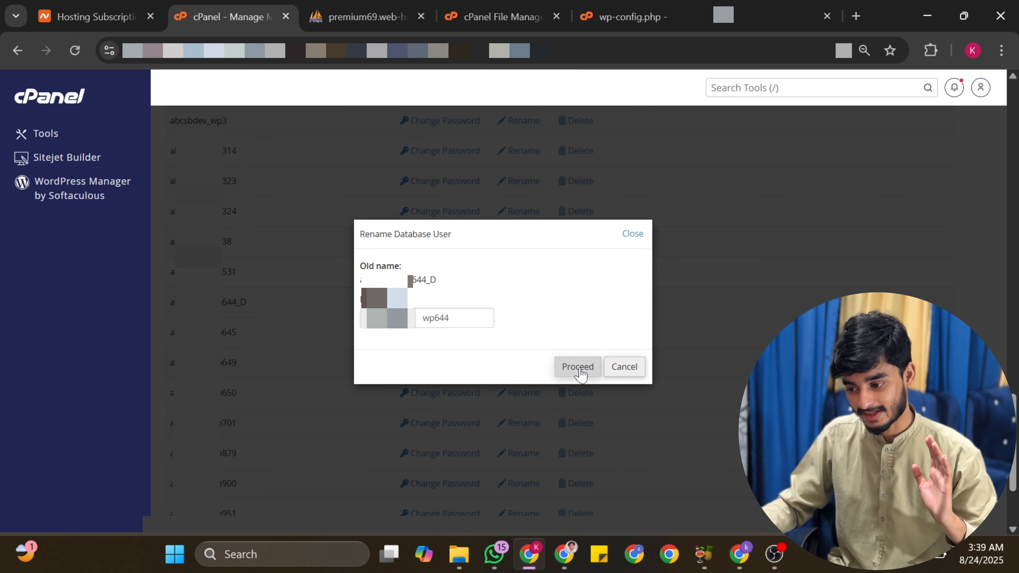
left_click(578, 367)
Switch to the website and reload it to check its database connection.
mouse_move(762, 2)
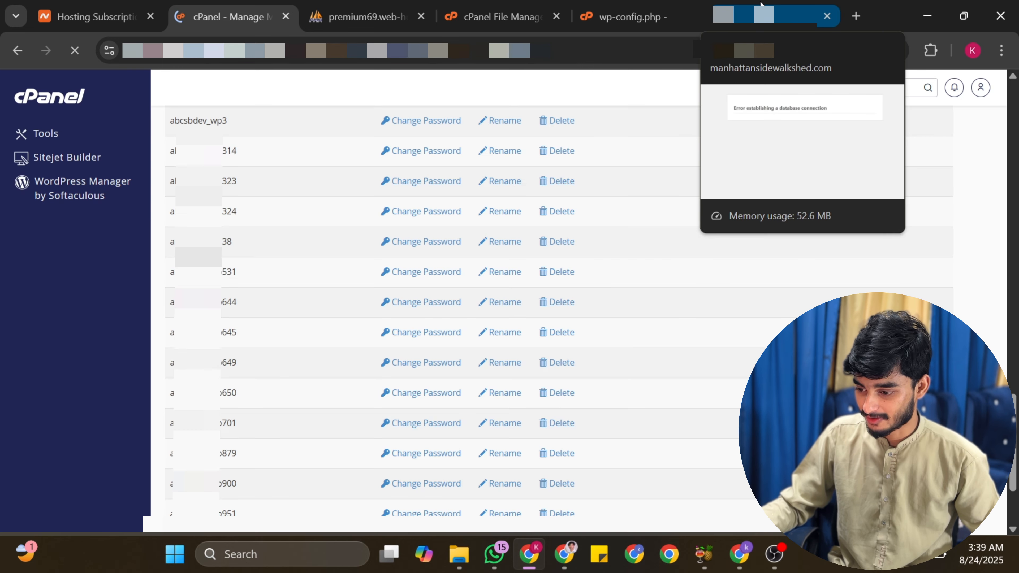
left_click(762, 4)
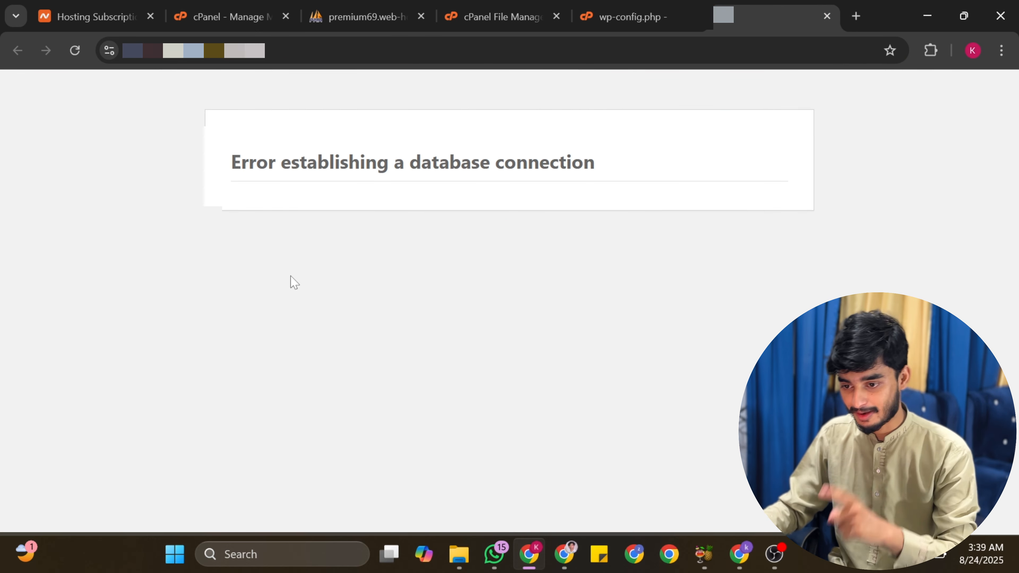
key("F5")
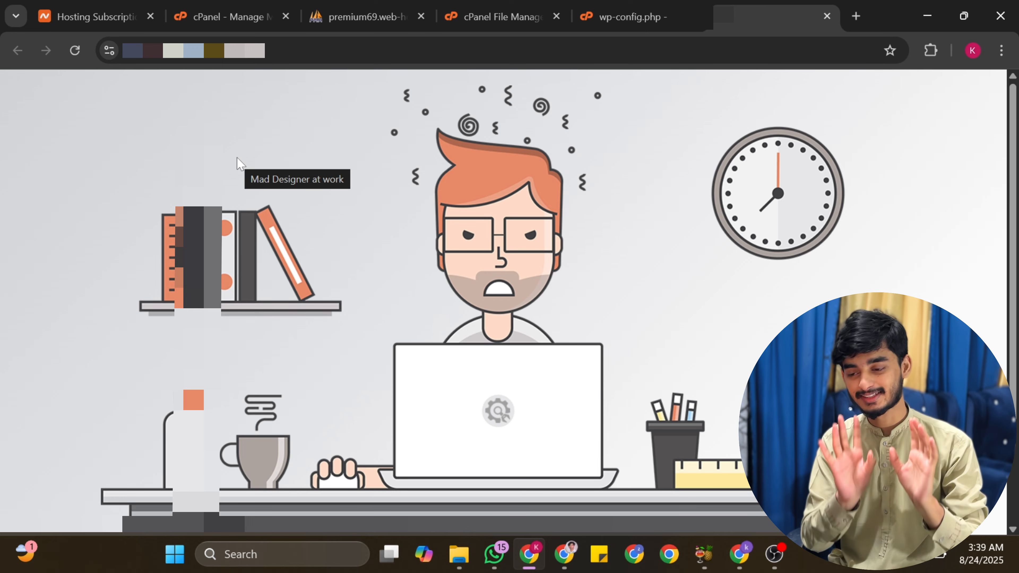
Return to the cPanel database users list and permanently delete the wp644 user.
key("ctrl+2")
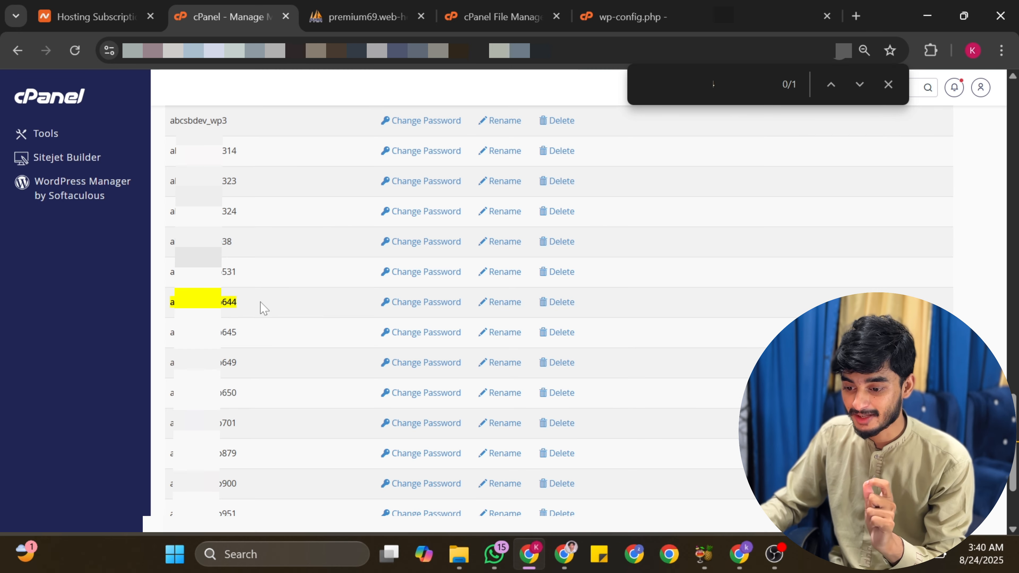
left_click_drag(237, 301, 183, 301)
left_click(261, 307)
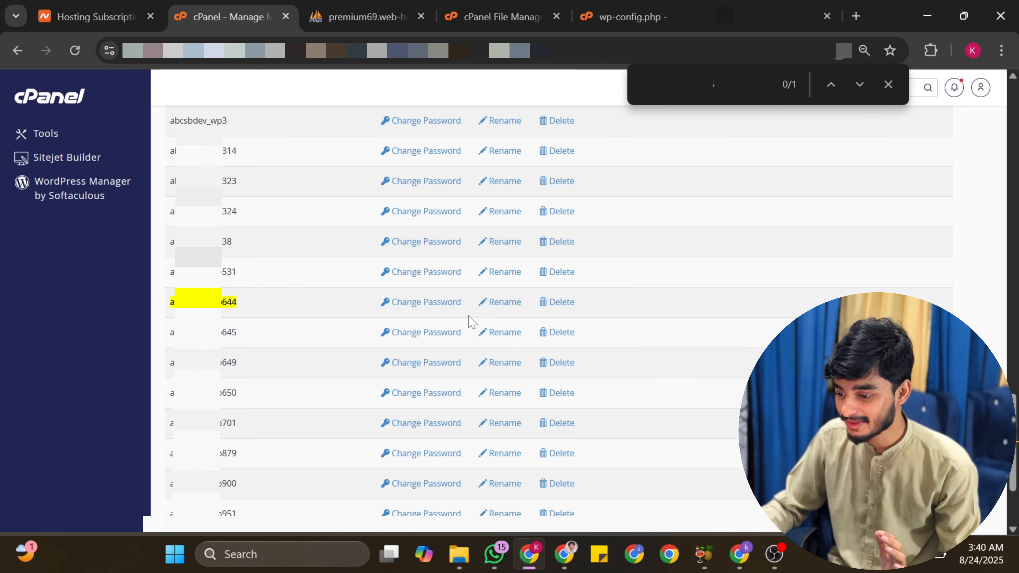
left_click(556, 303)
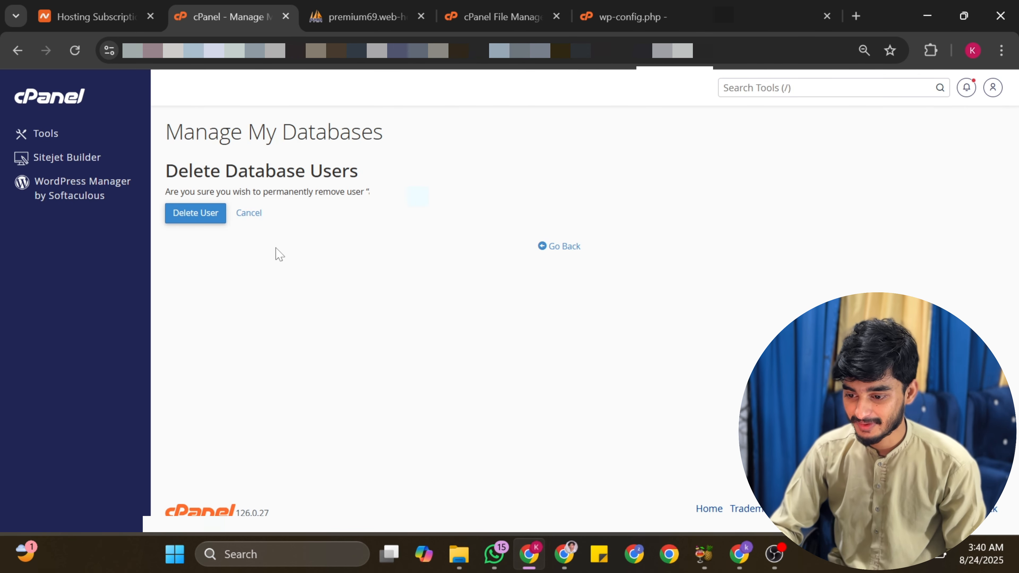
left_click(206, 213)
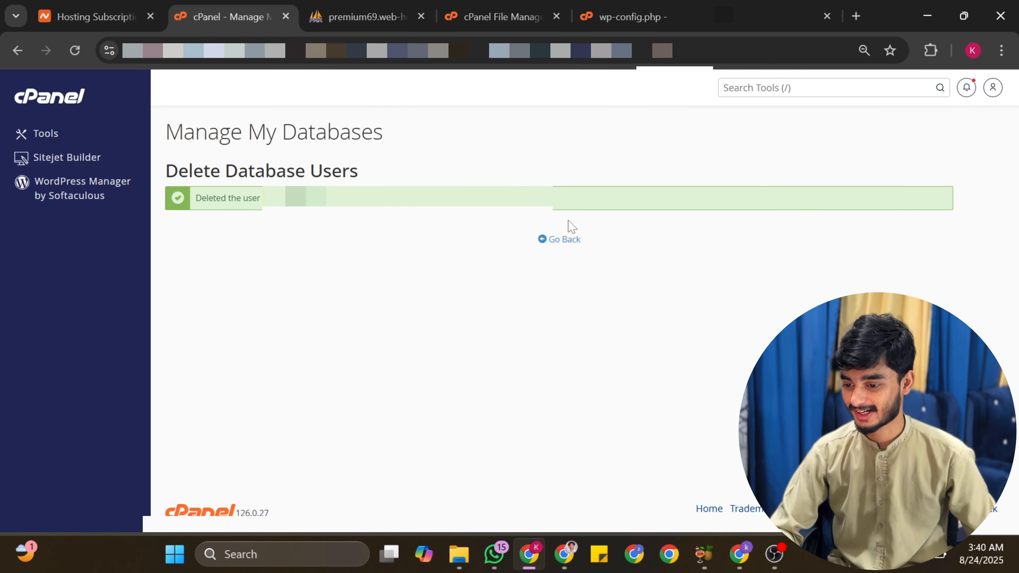
Go back to Manage My Databases and search the page again for the wp644 name.
left_click(572, 242)
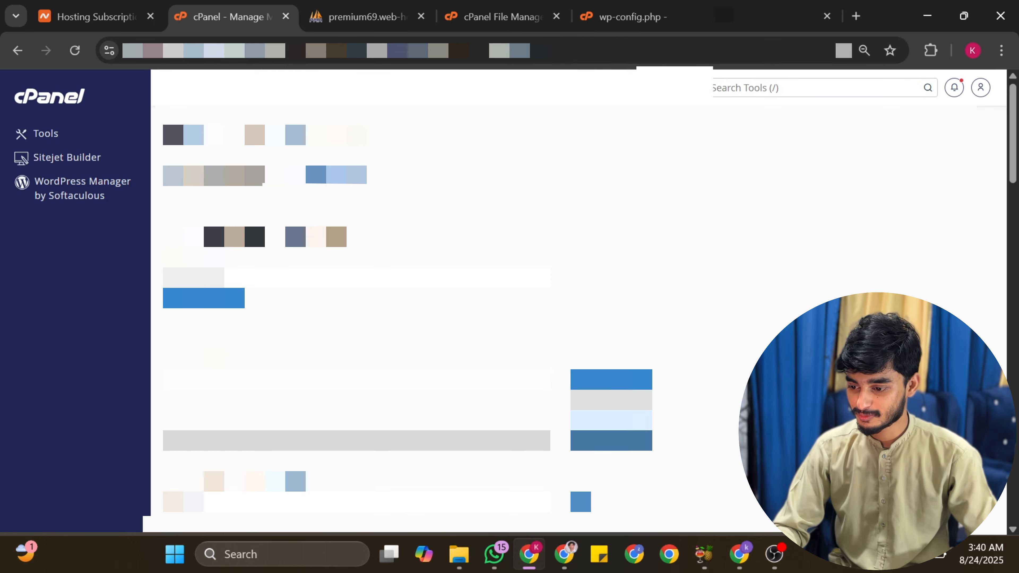
scroll(573, 247, "down", 5)
key("ctrl+f")
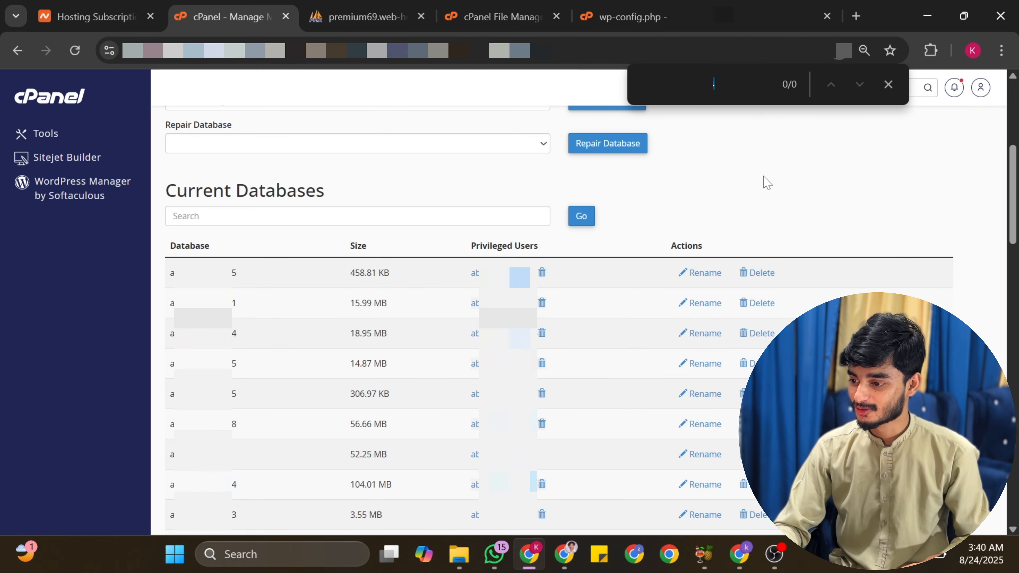
scroll(764, 182, "down", 3)
scroll(562, 301, "down", 6)
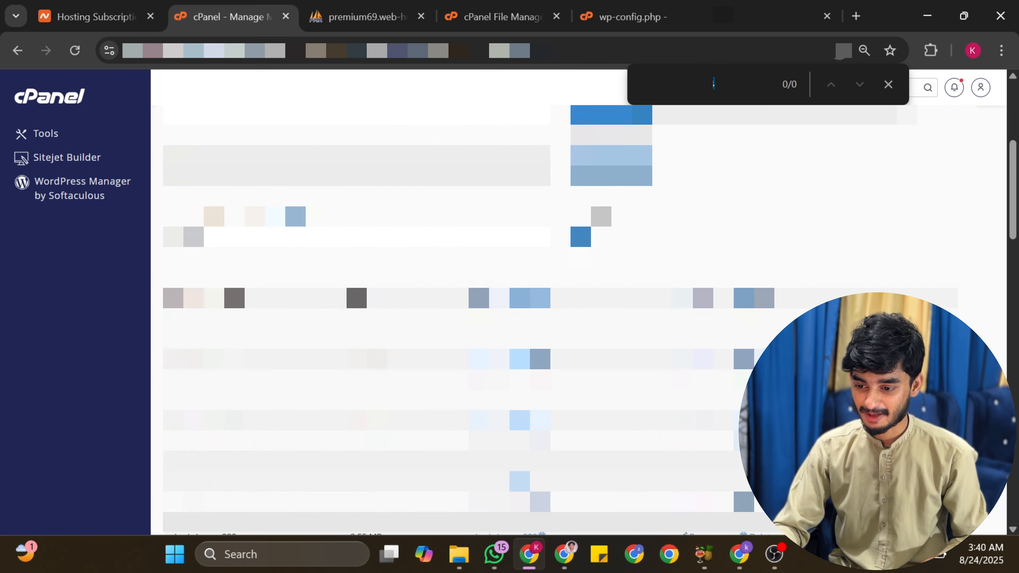